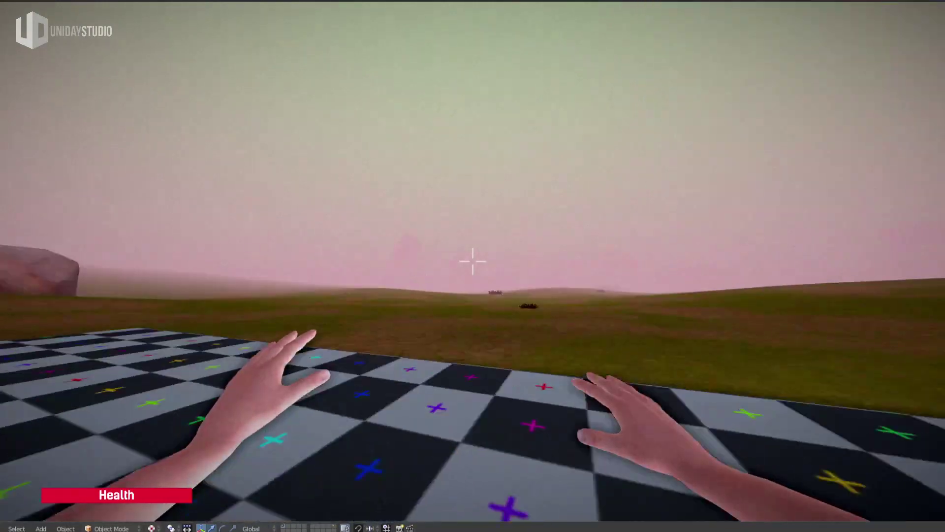
Walk over the checkered landing platform and look around at the surrounding terrain.
key(w)
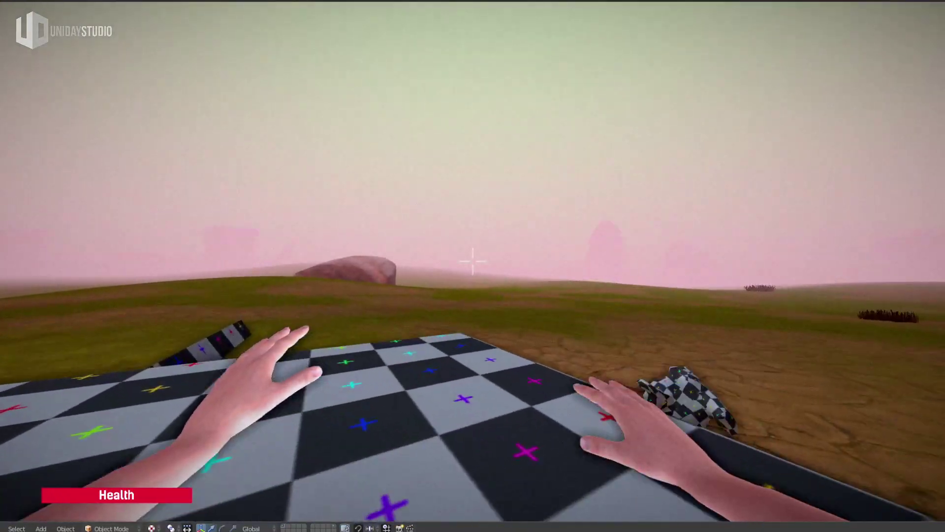
key(w)
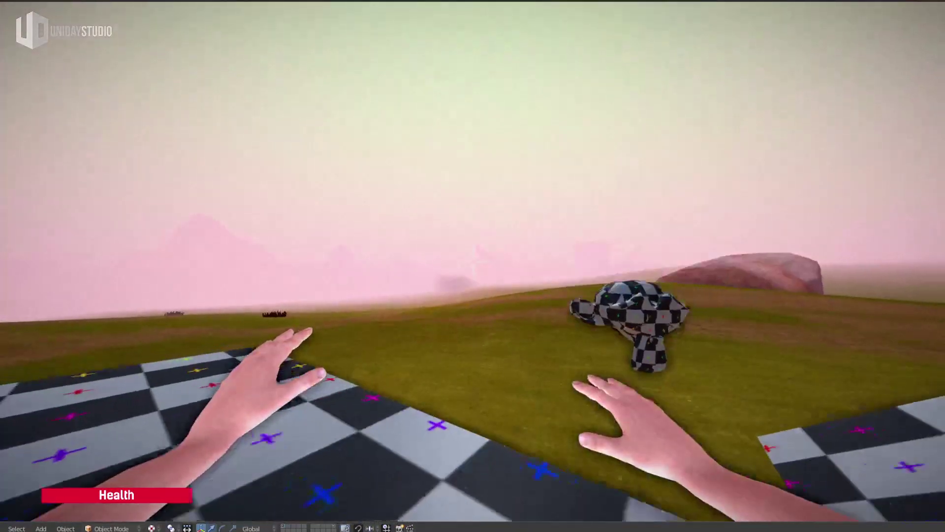
click(473, 261)
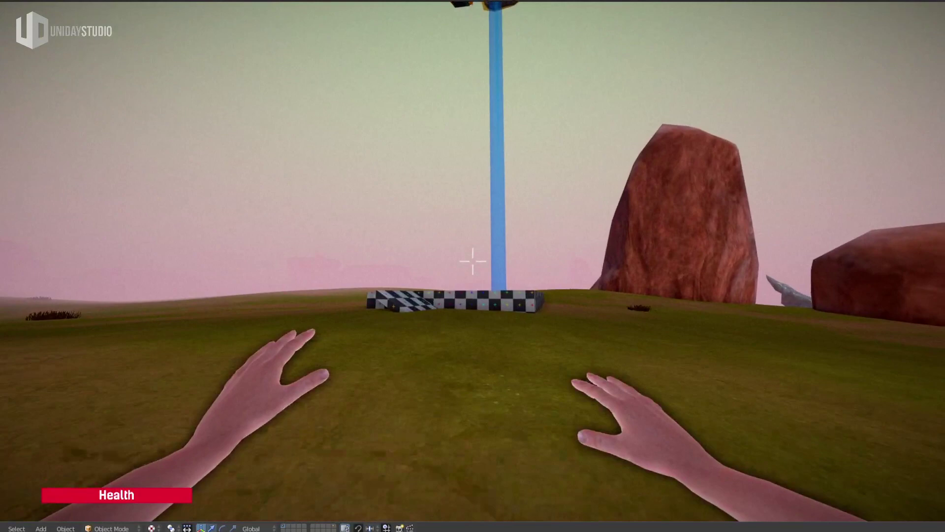
Return to the ship's blue beam at the checkered platform and leave Cirtrix Plutara for space.
key(w)
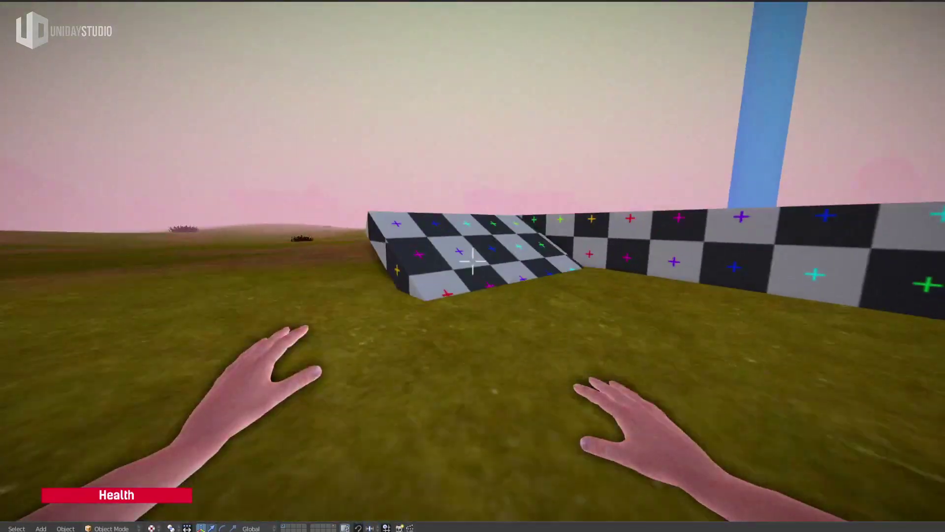
key(w)
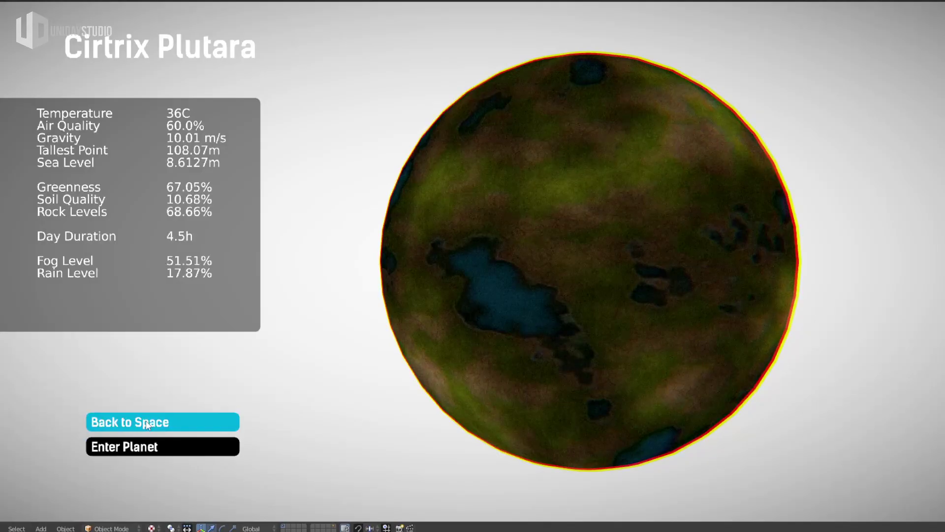
click(146, 422)
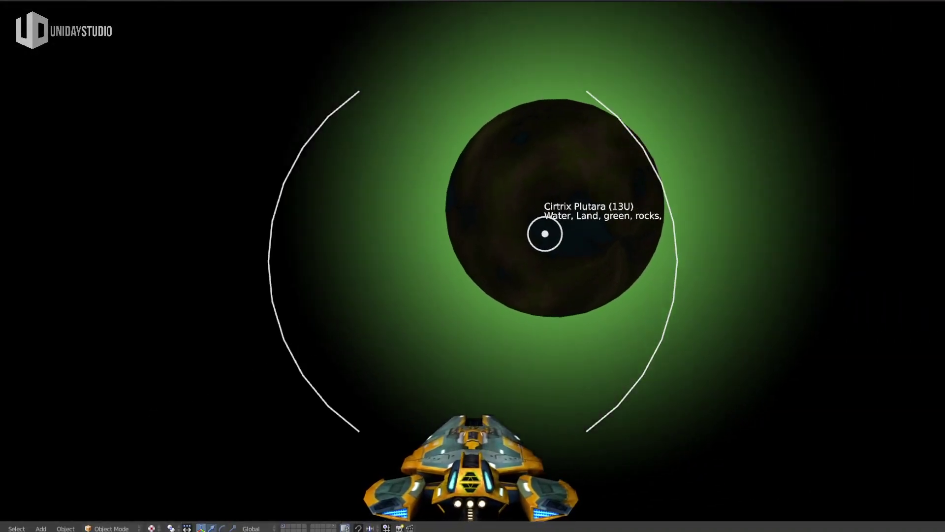
Fly the ship to planet Plulon Glolia Verlon, then go back to space from its planet data screen.
key(s)
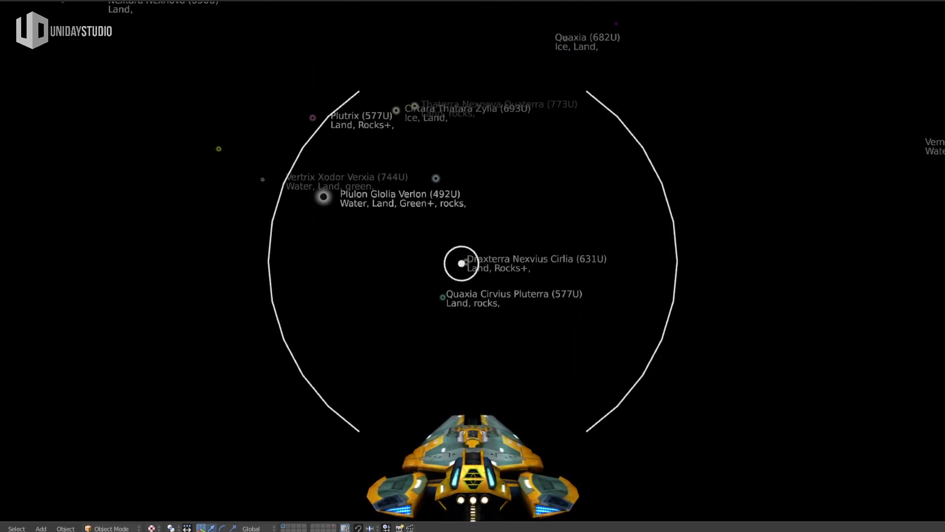
key(w)
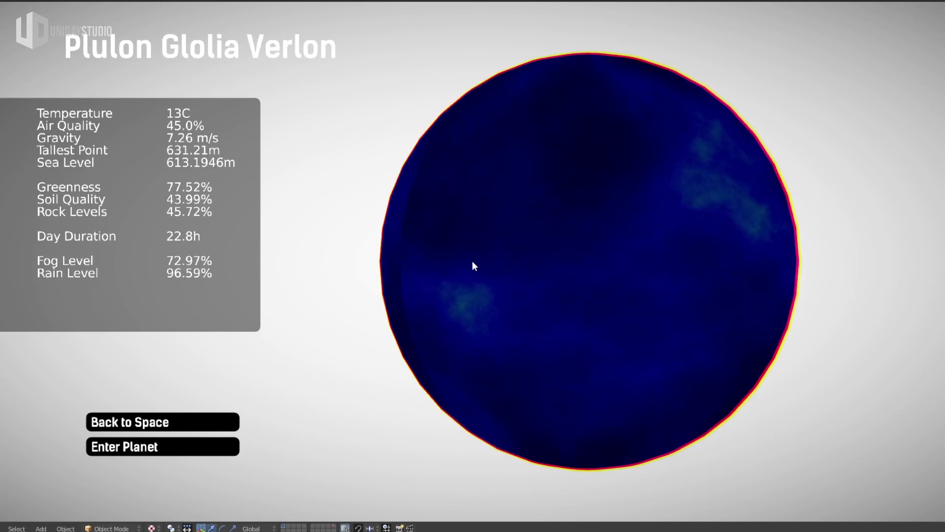
click(172, 422)
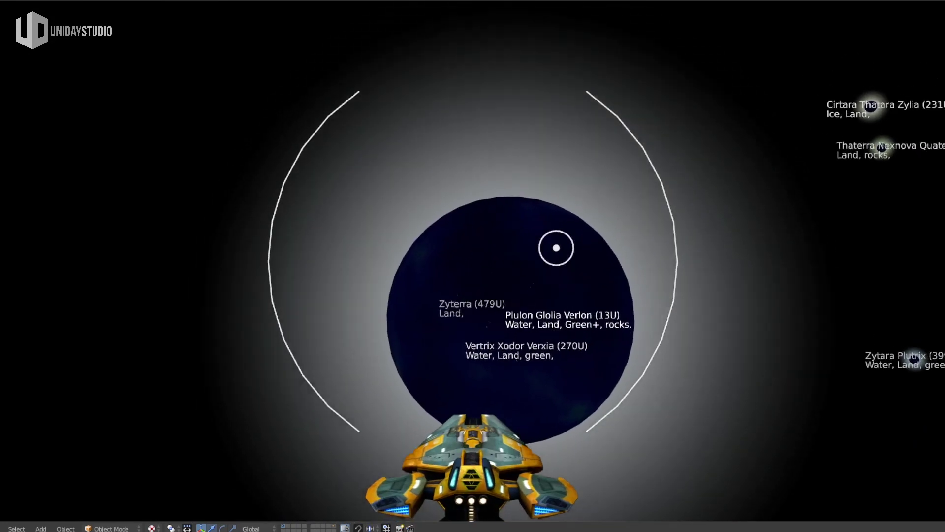
Steer the ship away from Plulon Glolia Verlon and fly it at speed to planet Zytara Plutrix.
key(w)
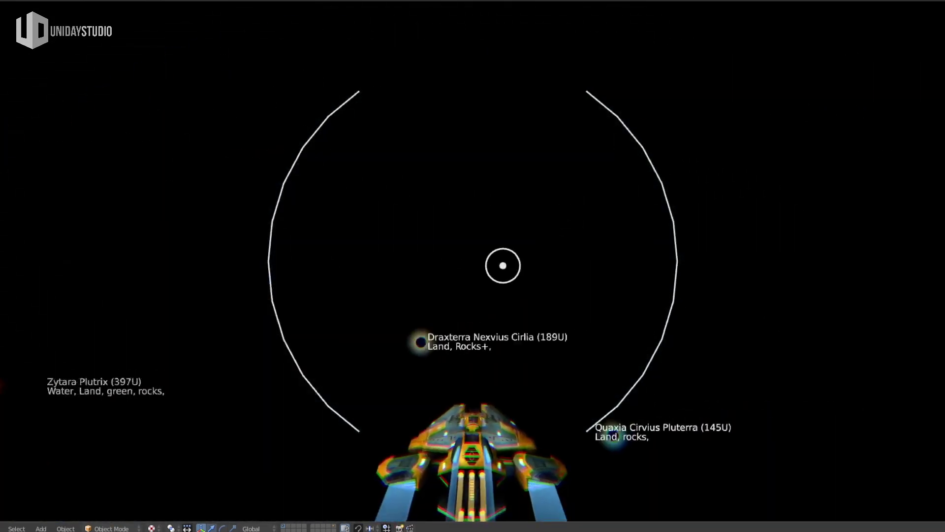
key(a)
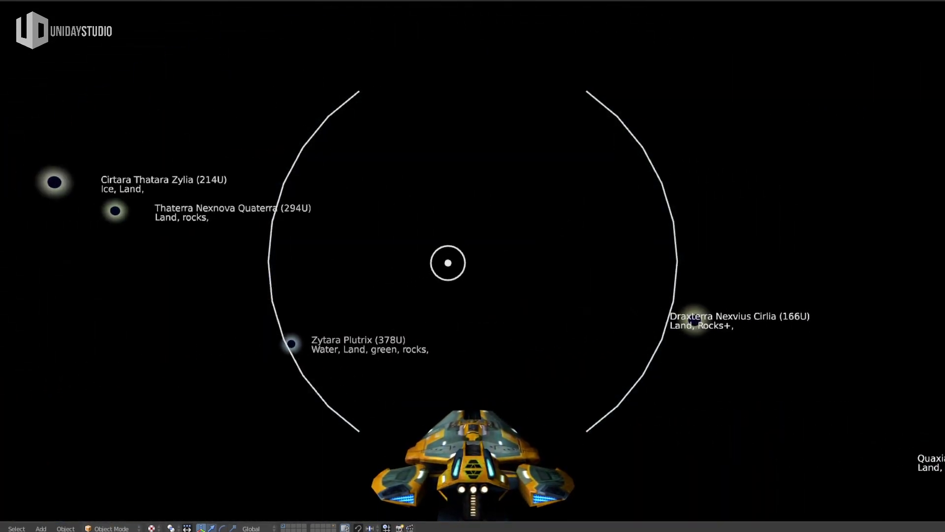
key(w)
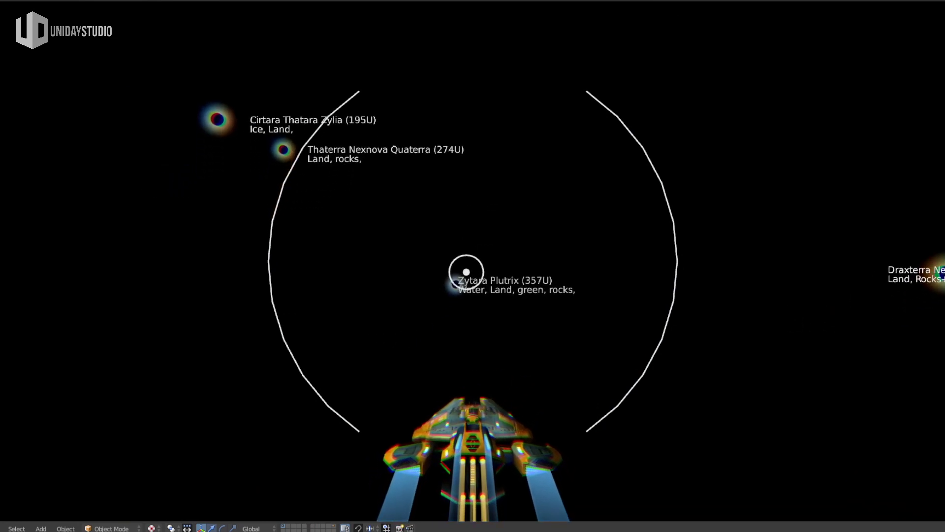
key(w)
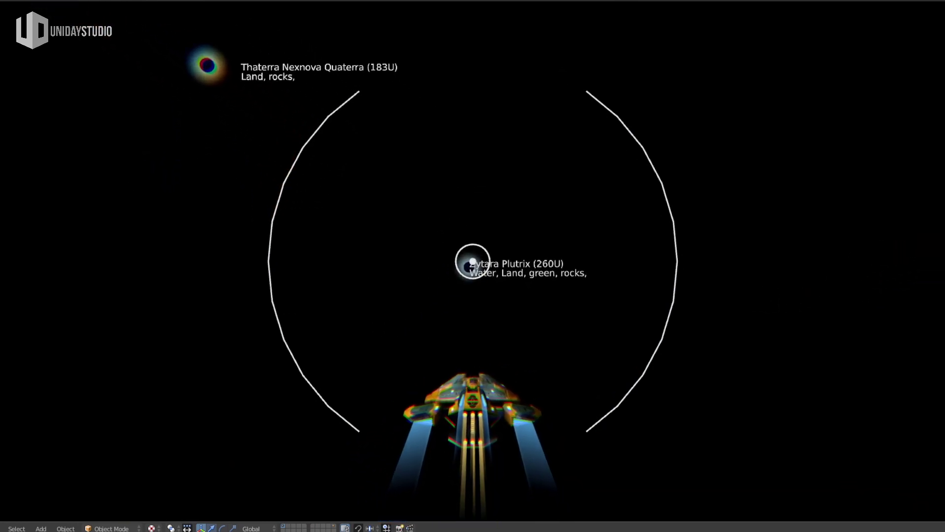
key(w)
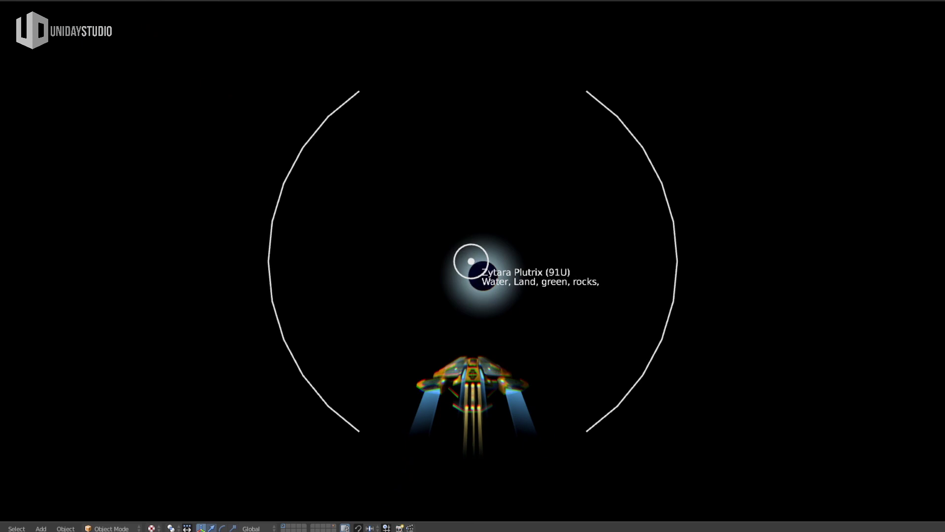
key(w)
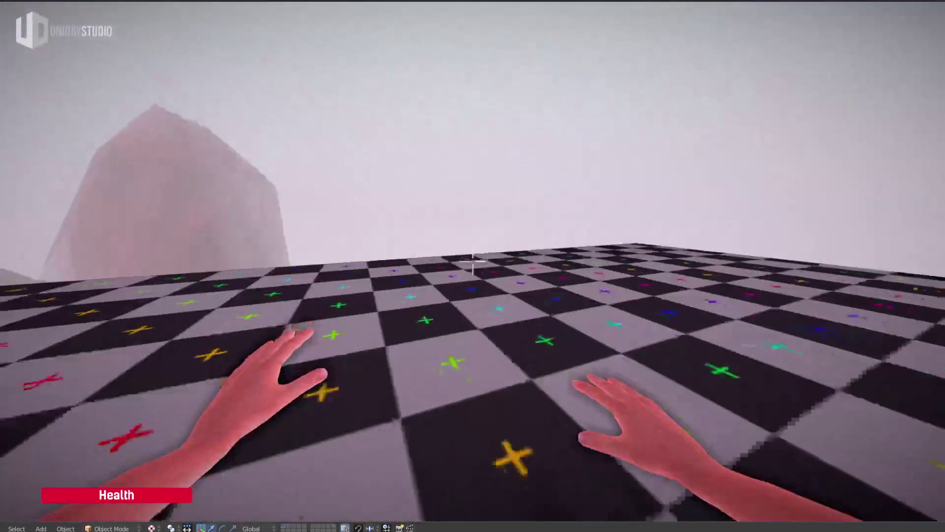
Cross the checkered landing platform and walk off its edge onto the grassy slope.
key(w)
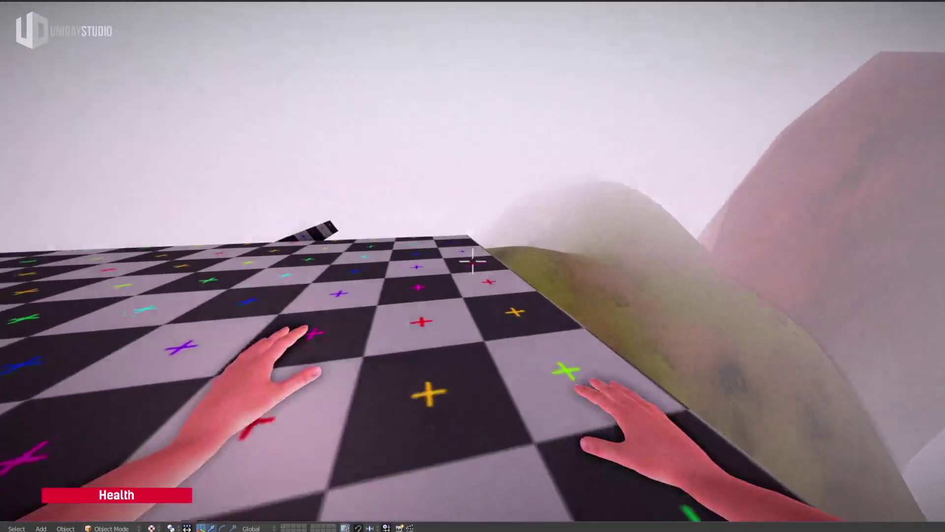
key(w)
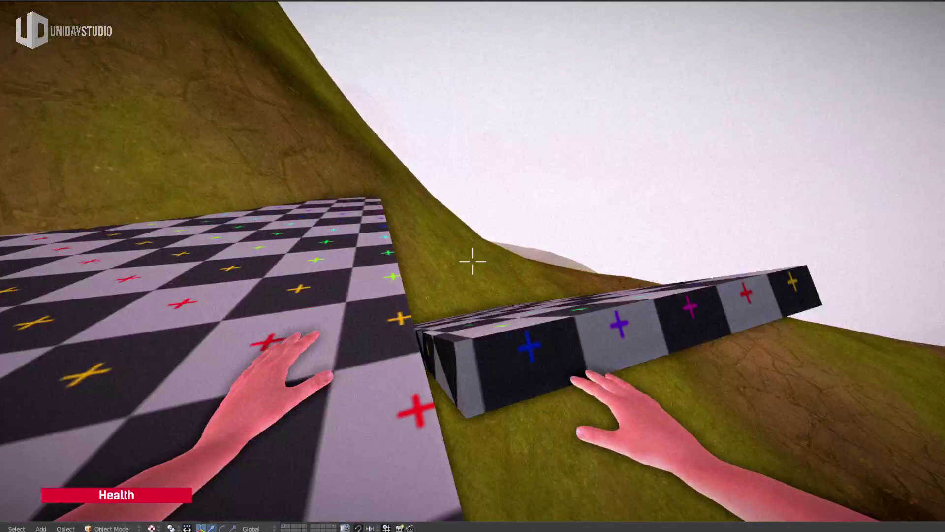
key(w)
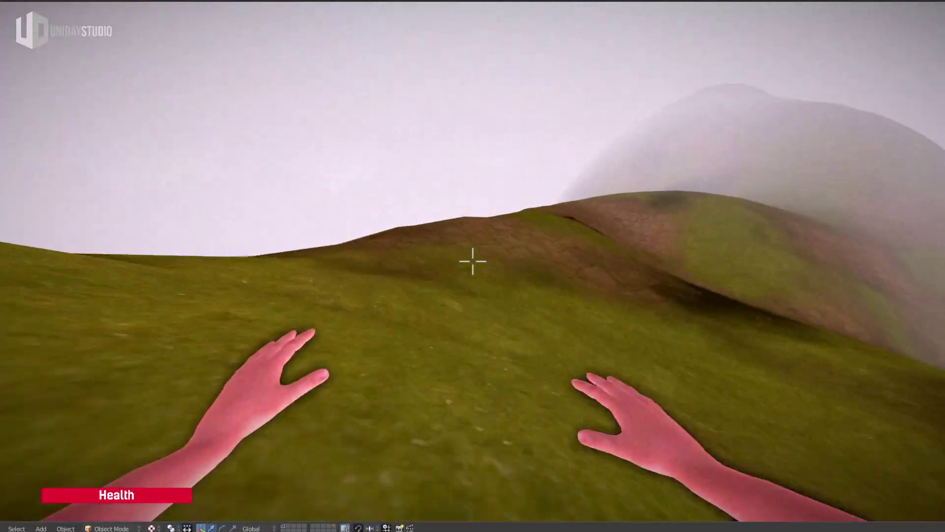
Walk over the hills past the checkered monkey heads, then look back towards the hovering ship.
key(w)
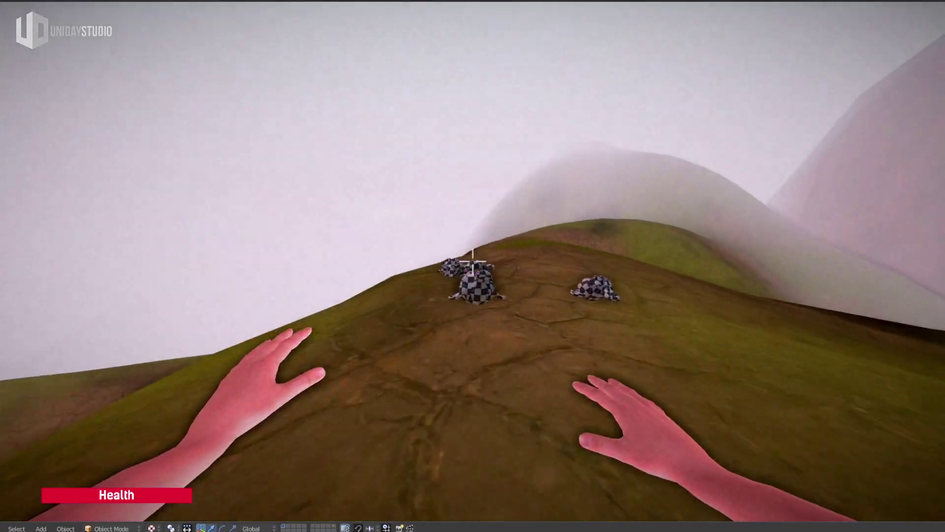
key(w)
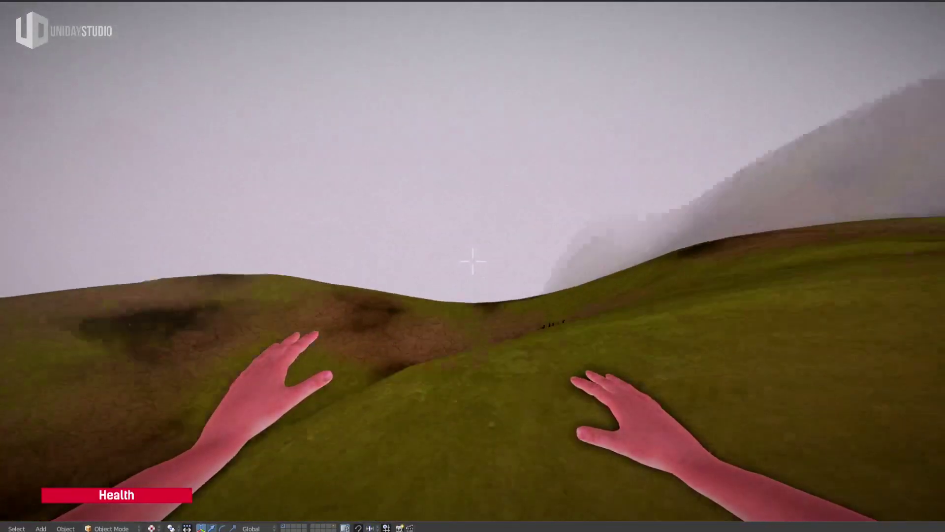
key(w)
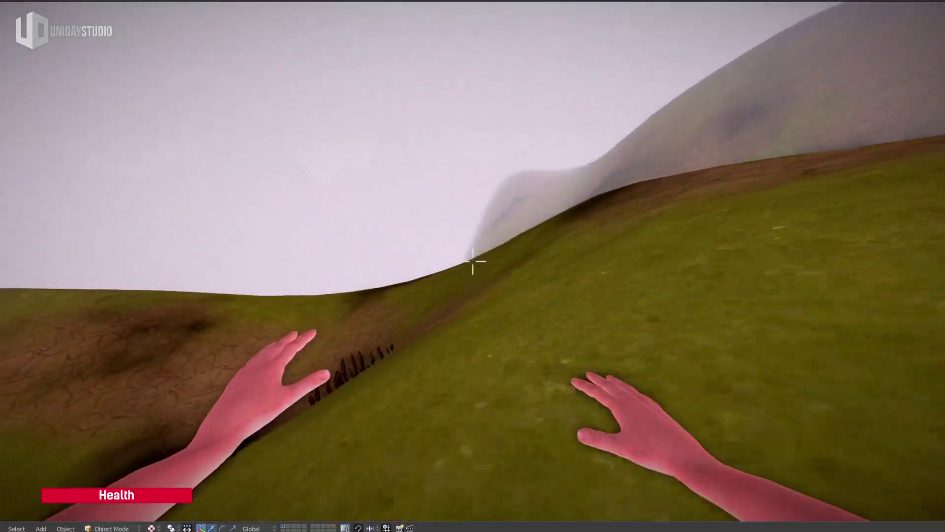
key(w)
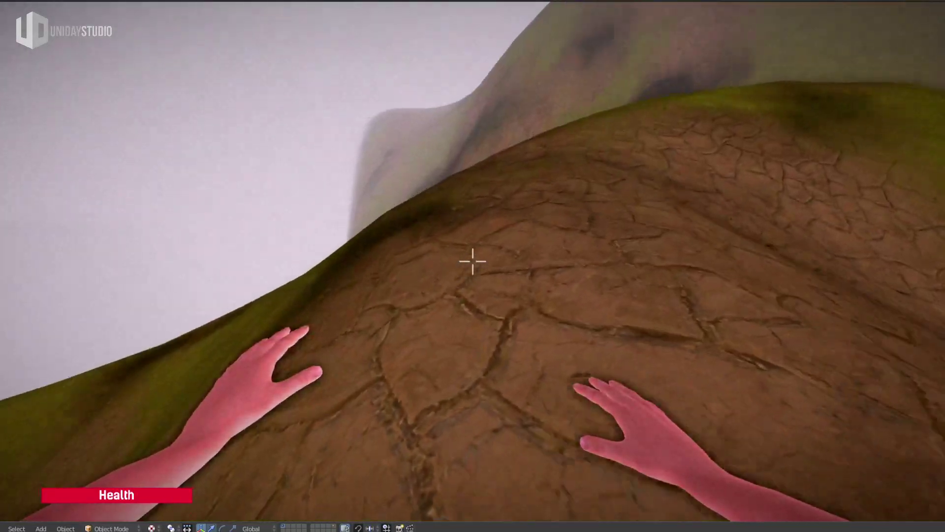
key(w)
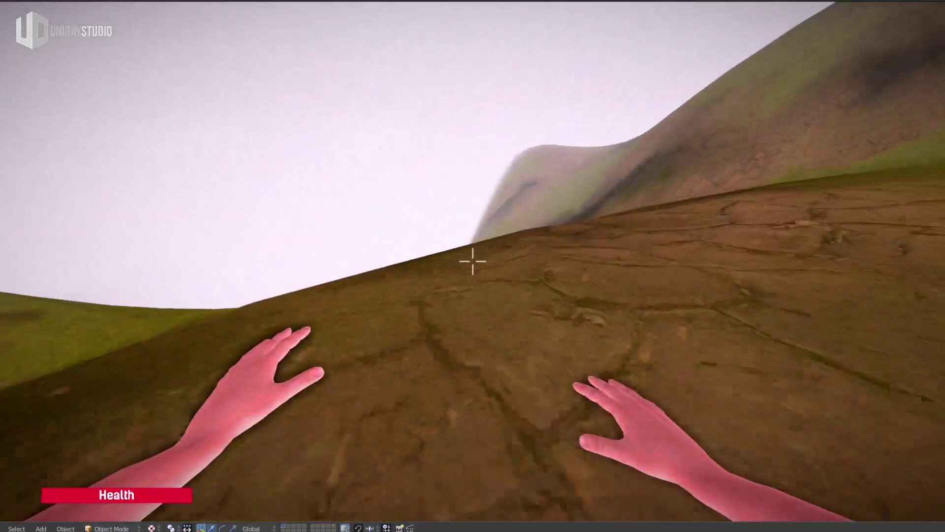
key(w)
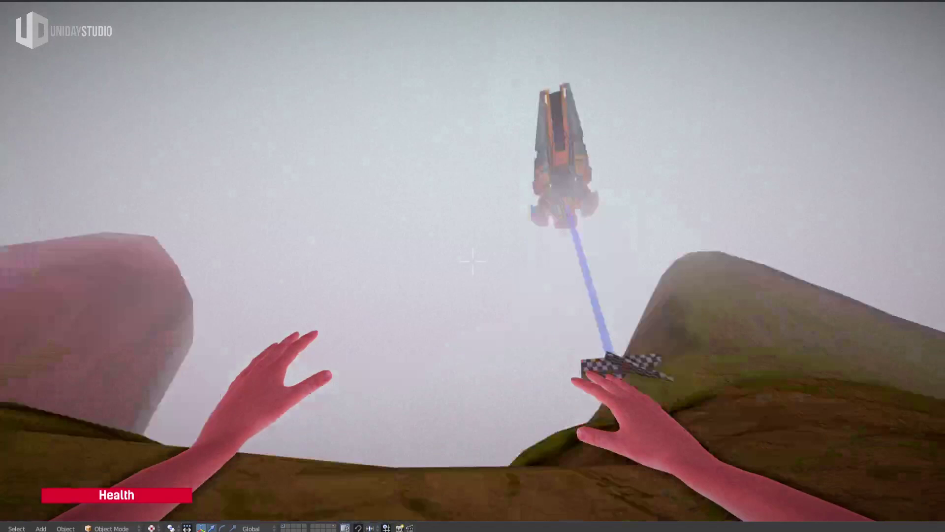
Explore the valley beyond the hills, passing the cluster of dark red plants on the slope.
key(w)
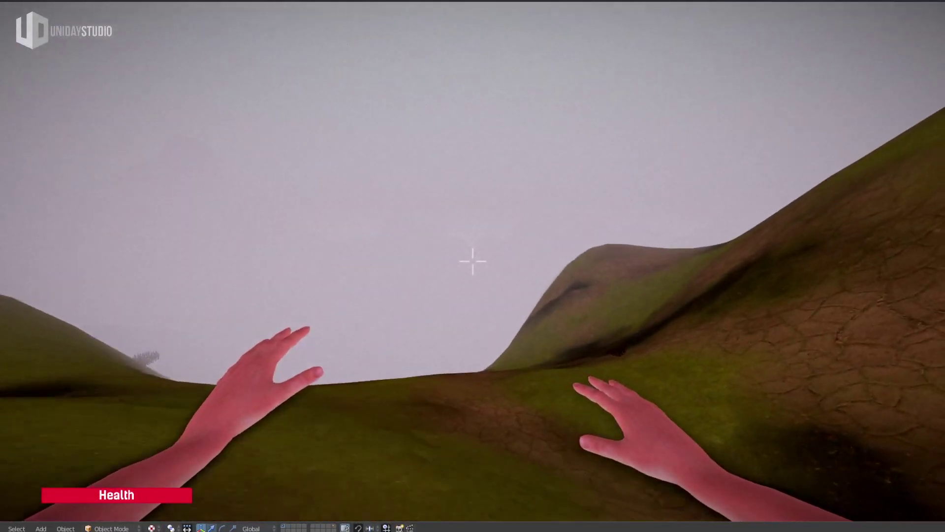
key(w)
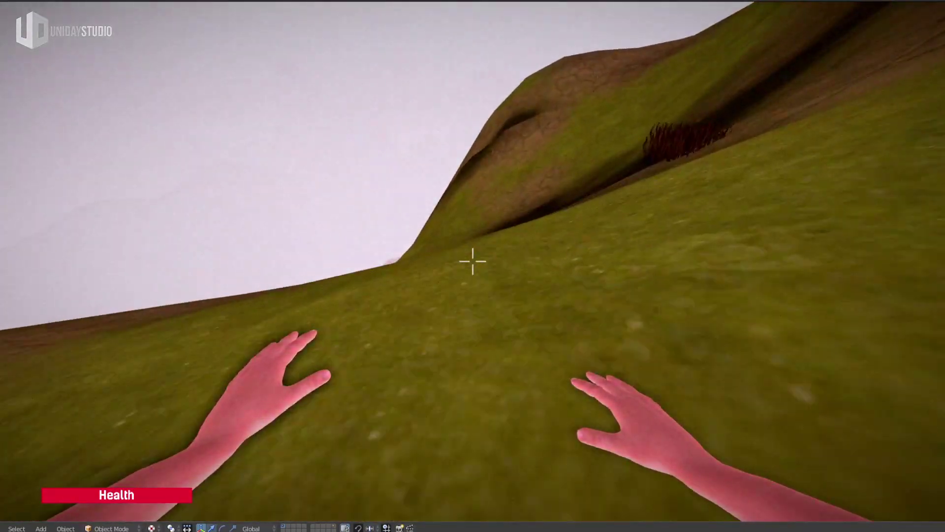
key(w)
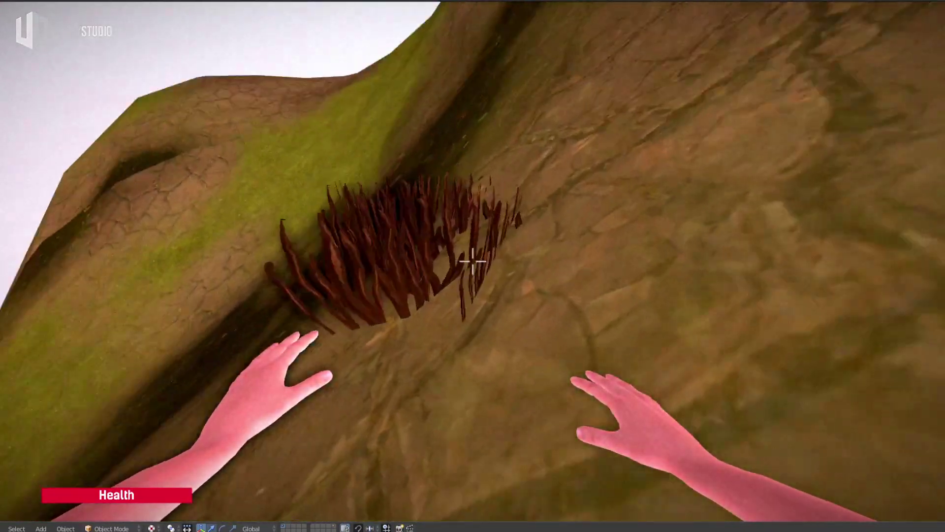
key(w)
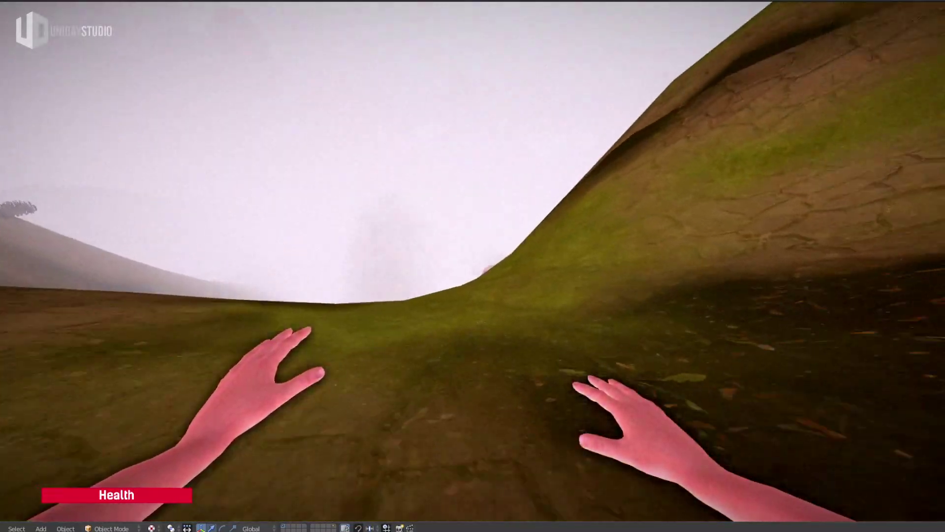
key(w)
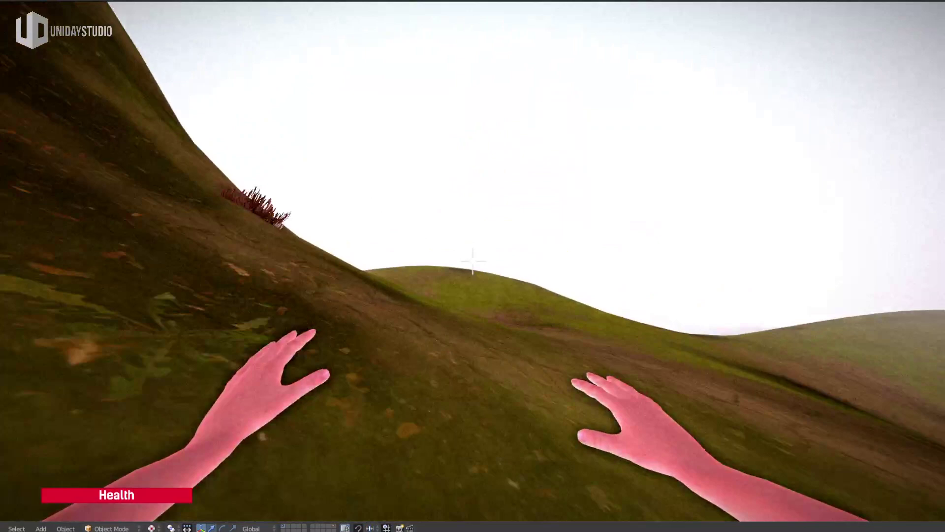
Walk back over the grassy and rocky hills to the checkered landing platform beneath the hovering ship.
key(w)
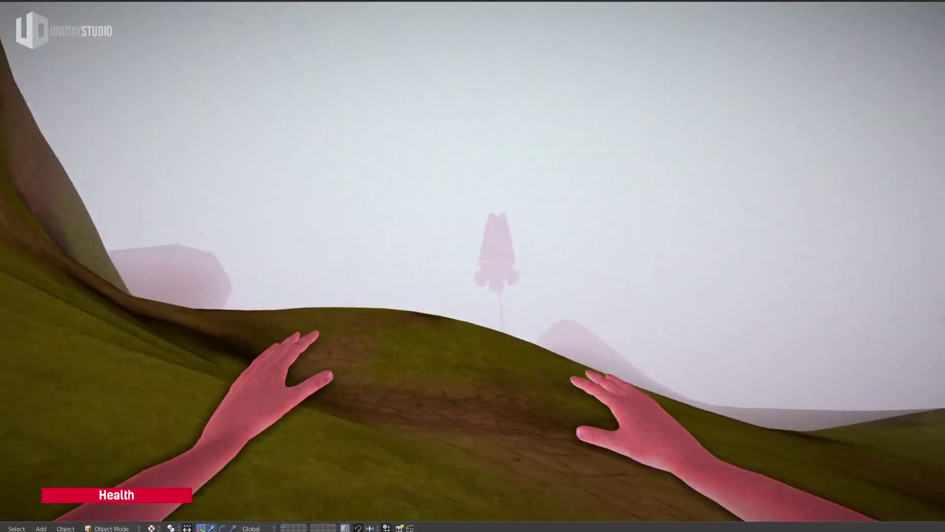
key(w)
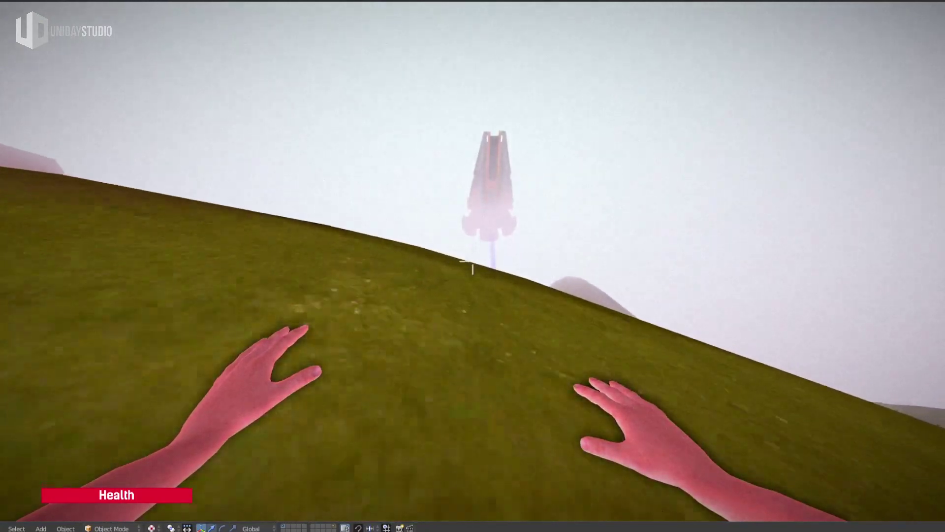
key(w)
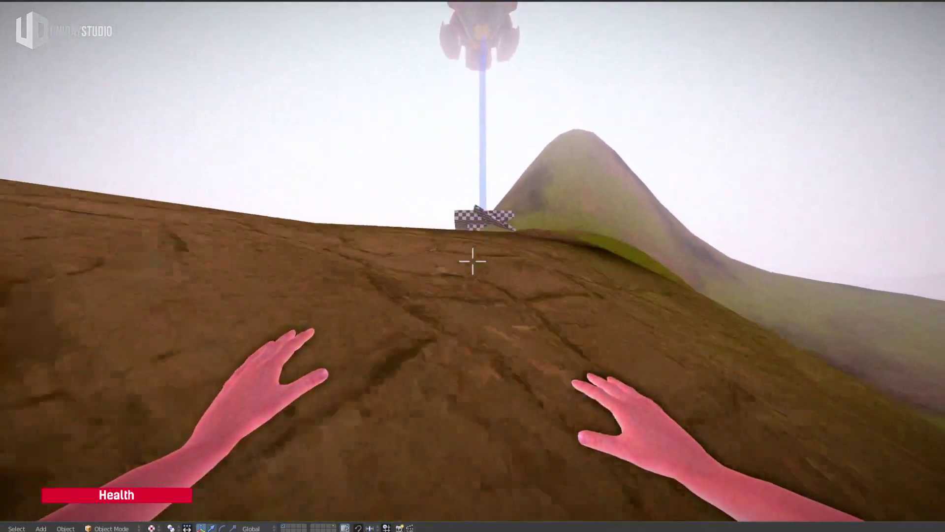
key(w)
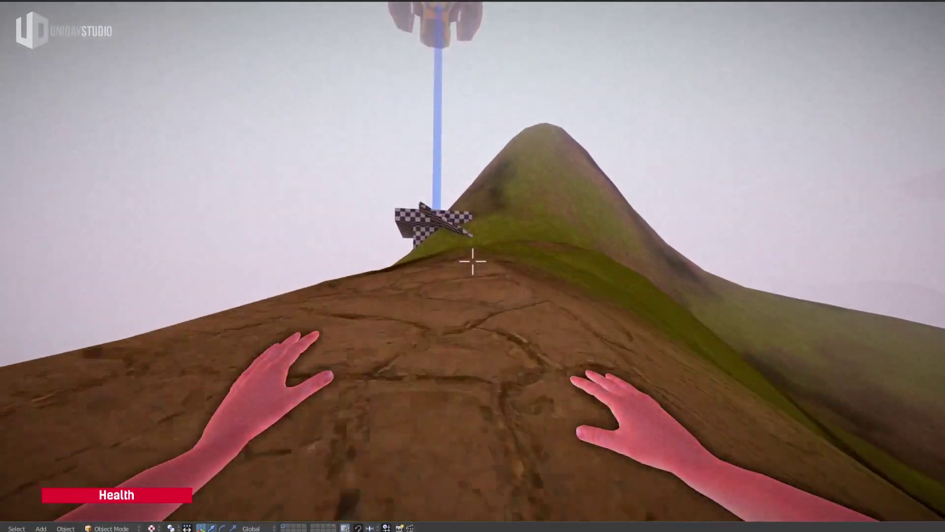
key(w)
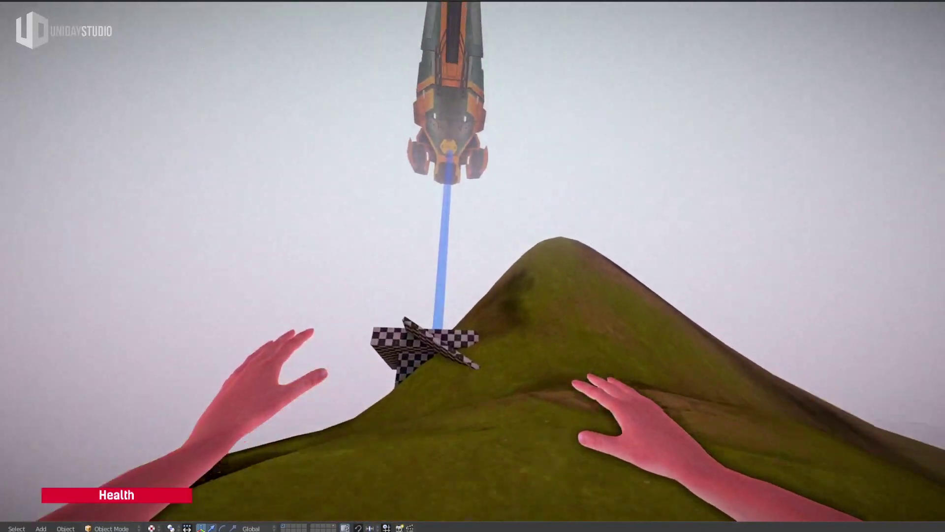
key(w)
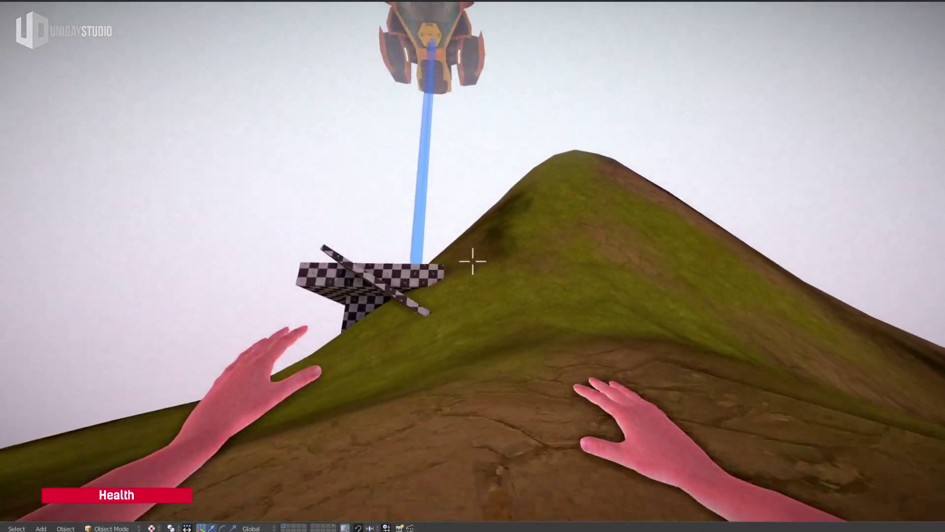
key(w)
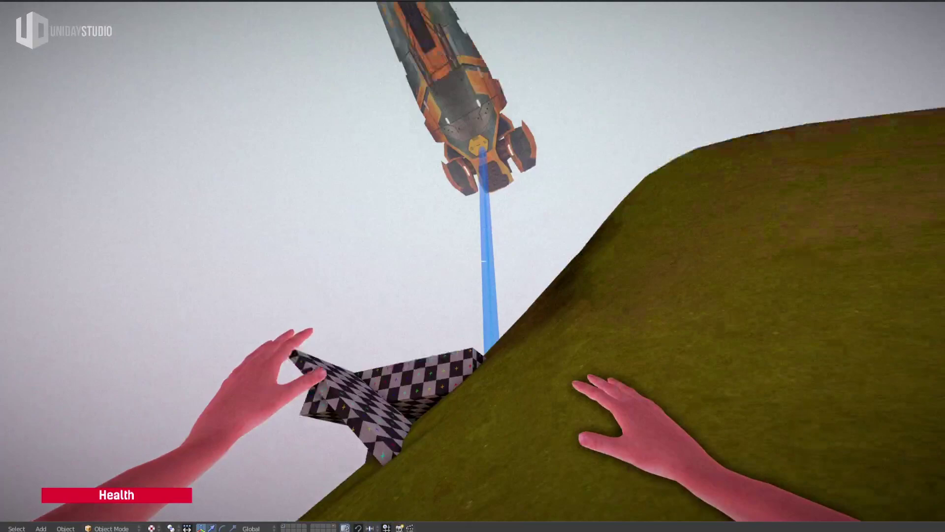
Climb the ramp onto the checkered platform, enter the ship's blue beam and return from Zytara Plutrix to space.
key(w)
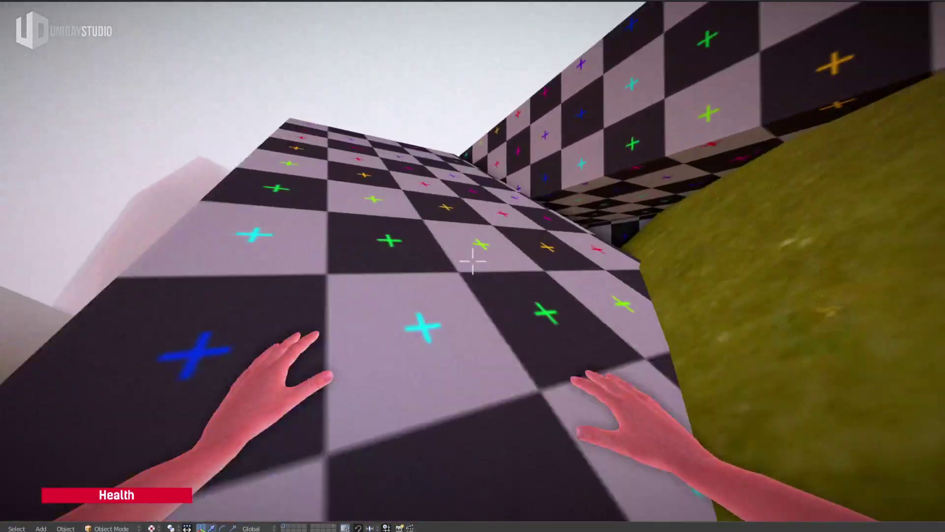
key(w)
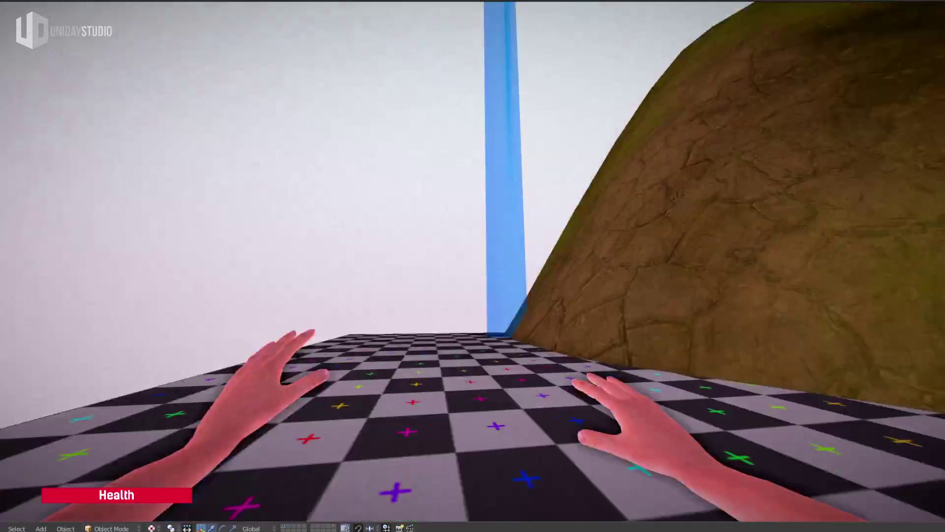
key(w)
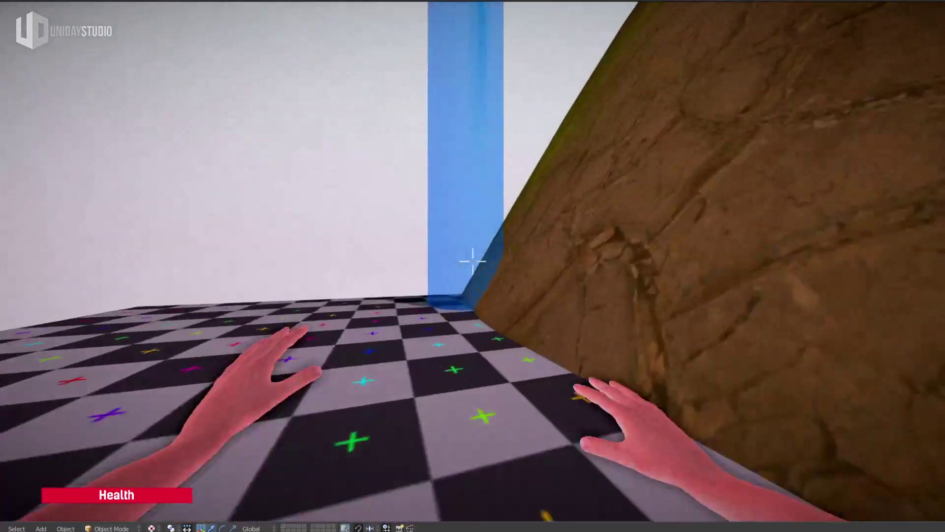
key(w)
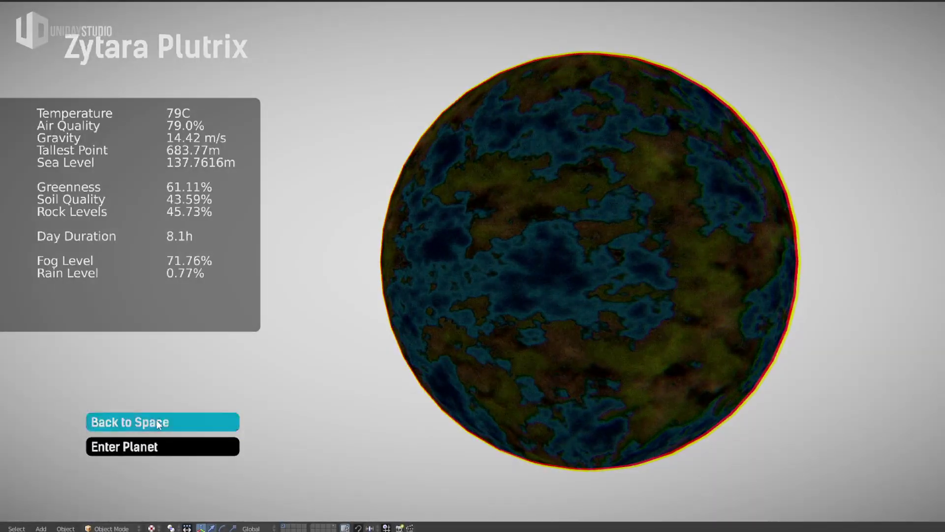
click(156, 420)
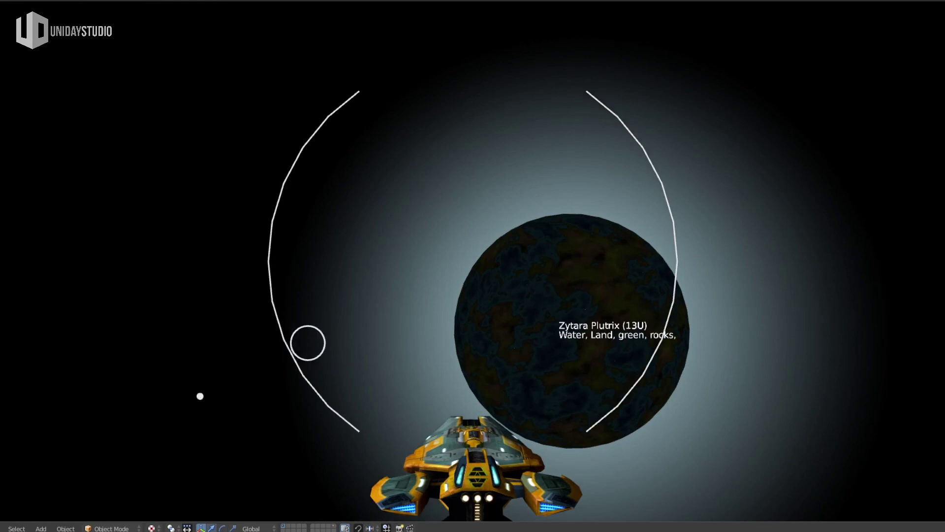
Back the ship away from Zytara Plutrix, turn it towards the distant planets and fire its weapons.
key(s)
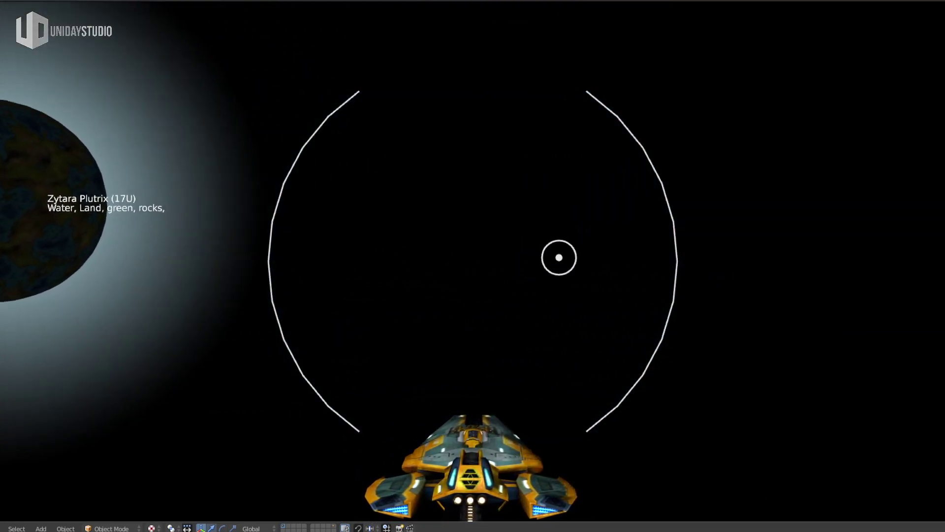
key(alt+Tab)
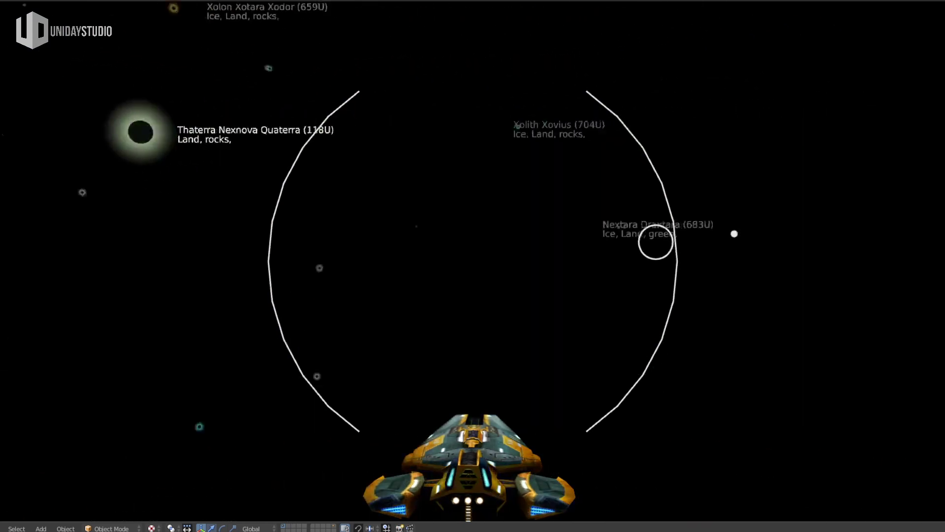
click(445, 298)
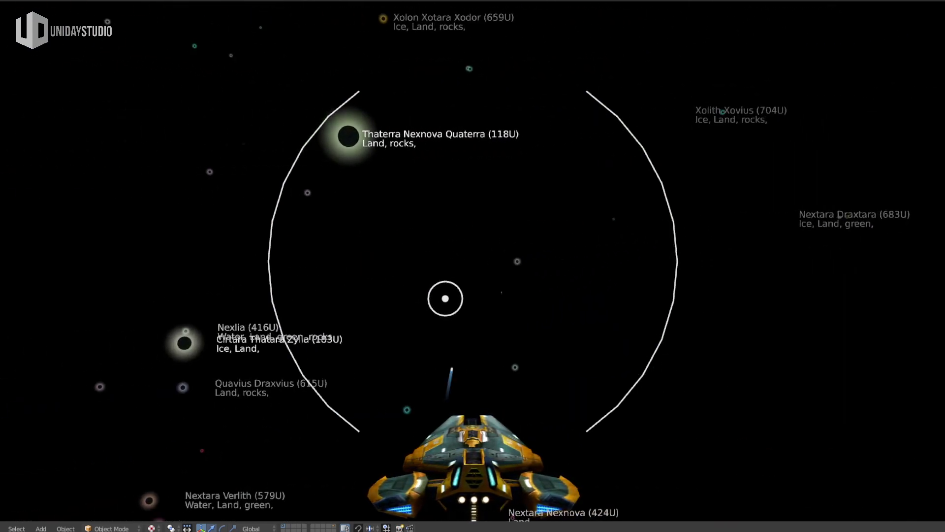
click(467, 248)
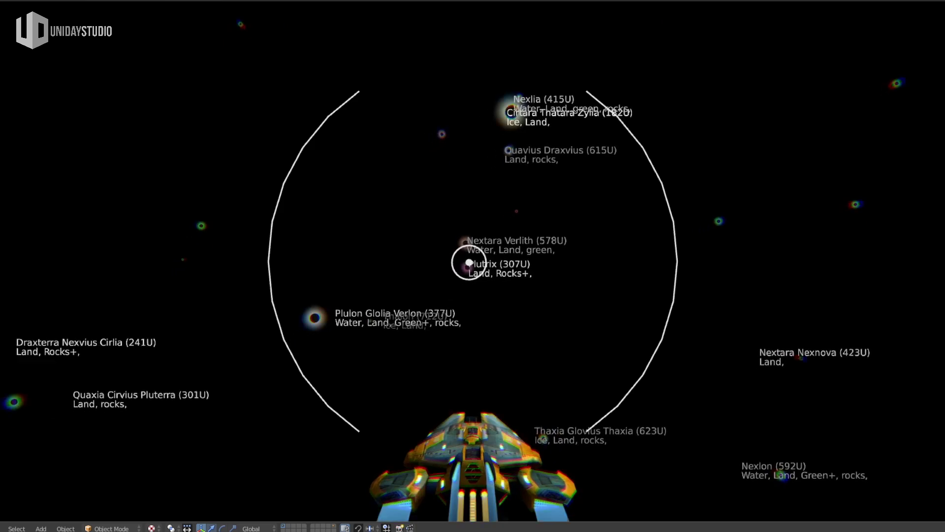
Fly the ship at speed to planet Plutrix and enter the planet.
key(w)
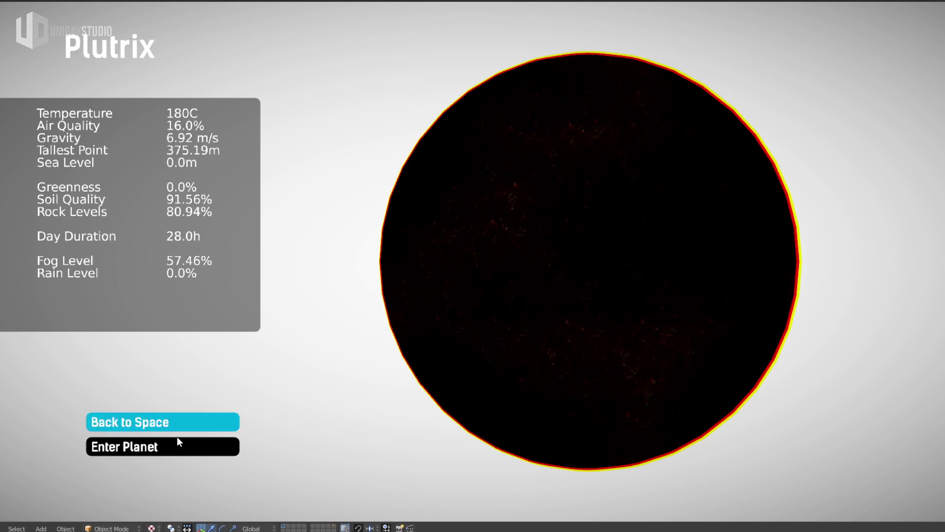
click(159, 448)
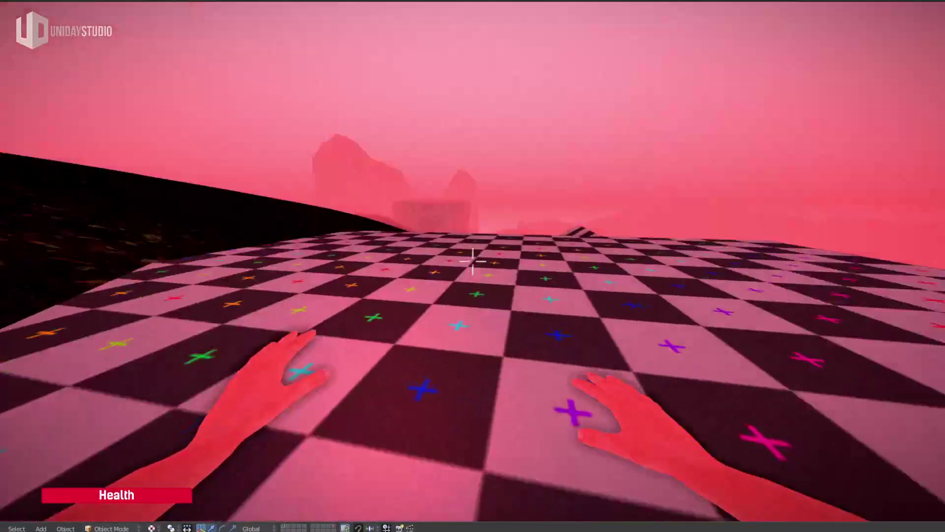
Cross the checkered platform on Plutrix, walk off its edge and explore the dark leaf-covered slopes near the large grey rock.
key(w)
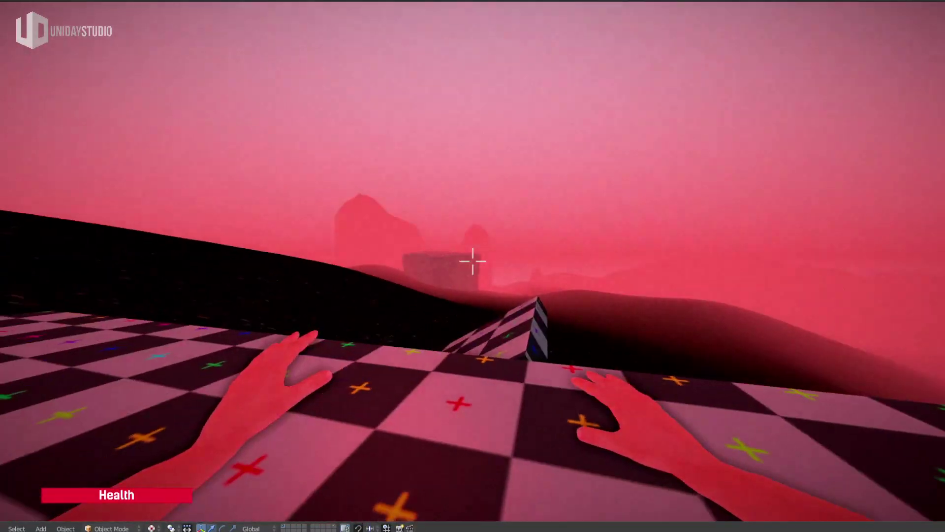
key(w)
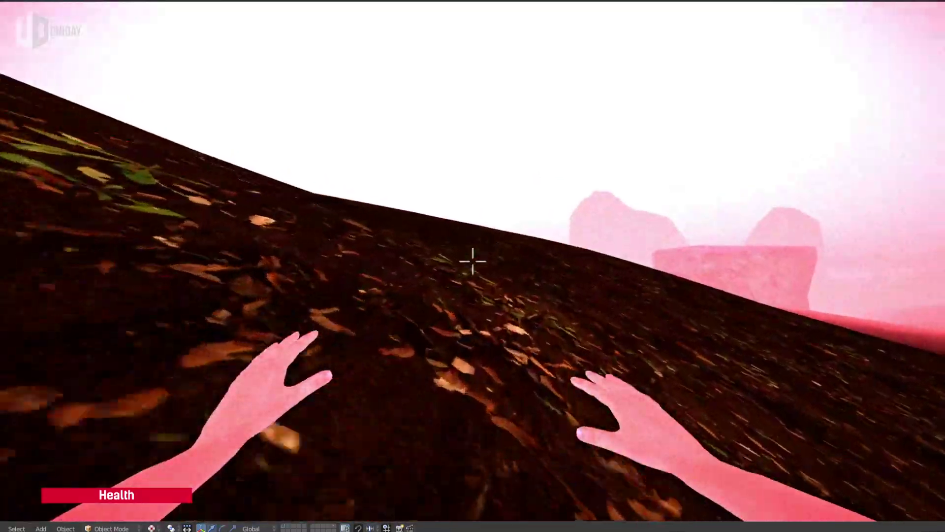
key(w)
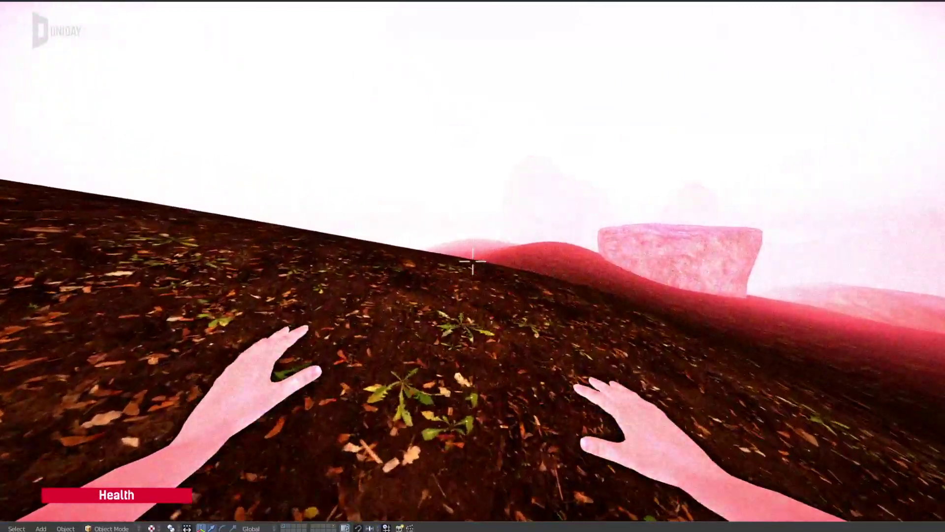
key(w)
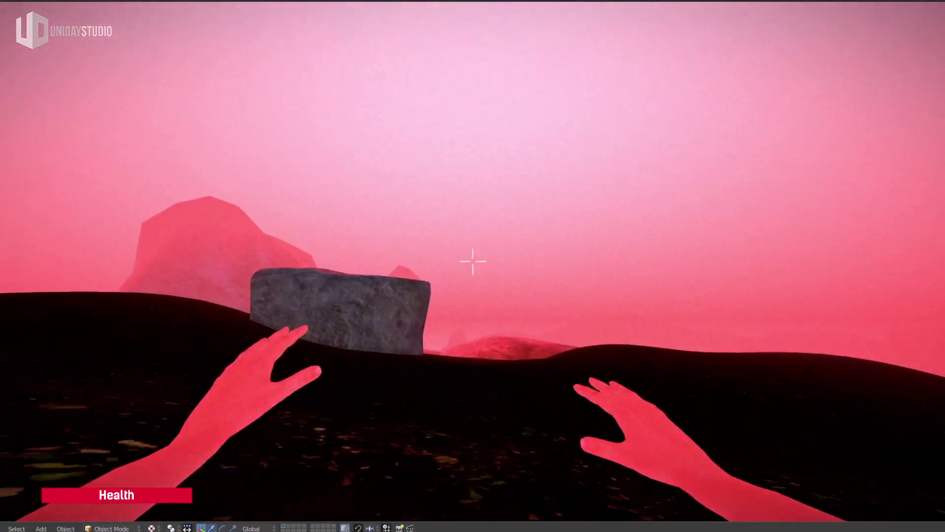
key(w)
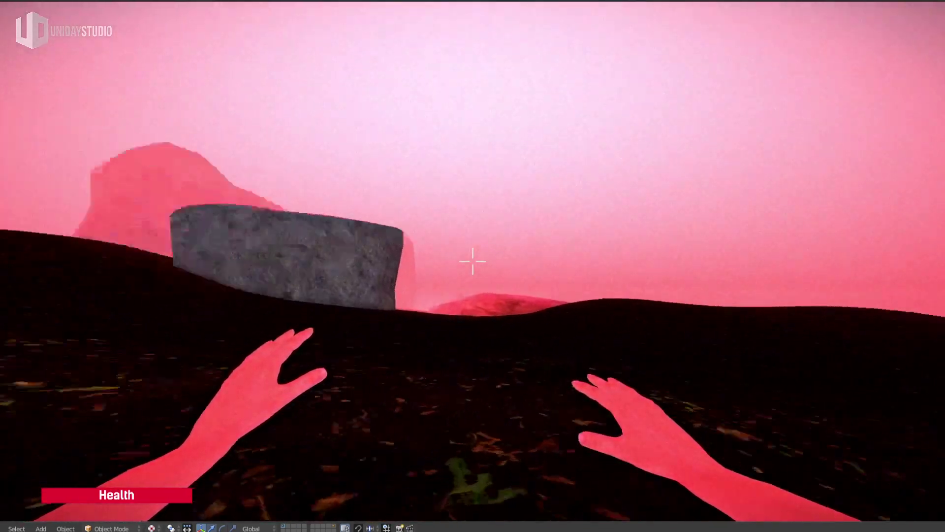
Walk back to the hovering ship, enter its blue beam and return from Plutrix to space.
key(w)
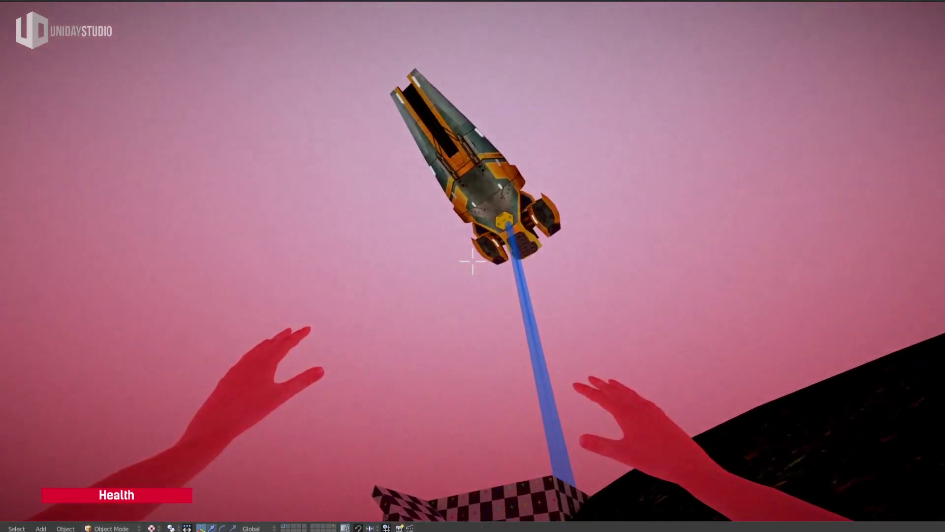
key(w)
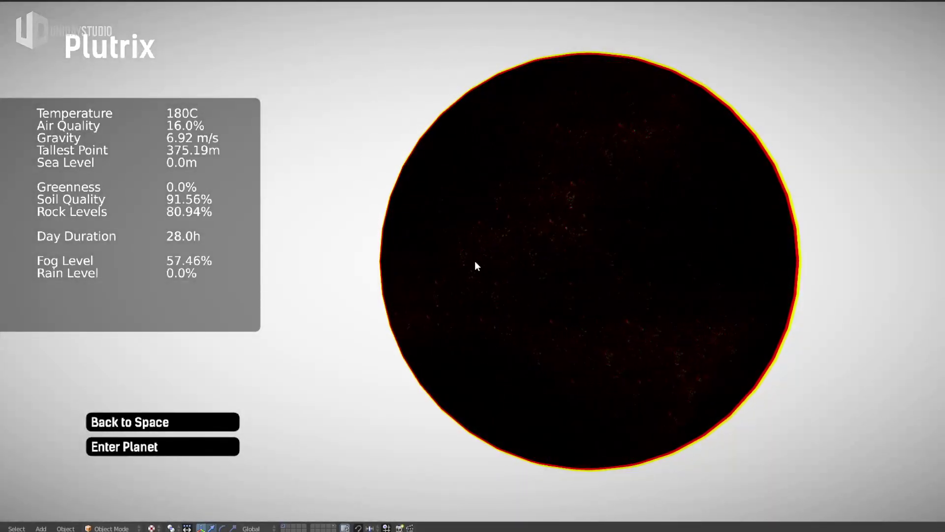
click(176, 424)
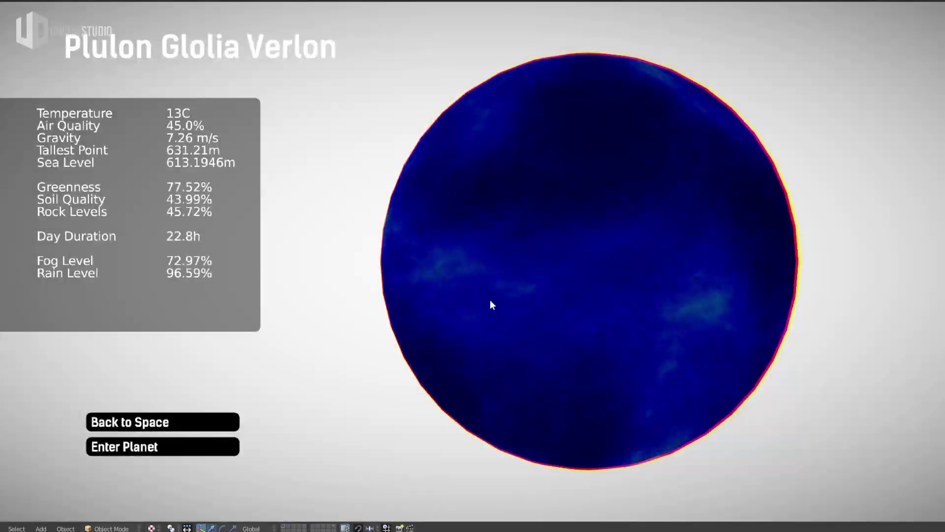
Inspect the globes and planet data of Plulon Glolia Verlon and Verdor, returning to space from each without landing.
drag(489, 300, 497, 267)
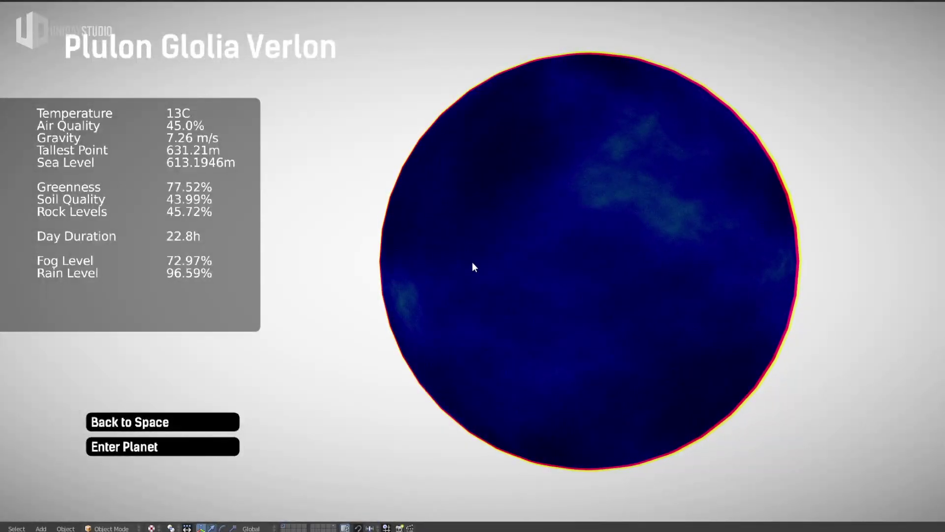
click(162, 425)
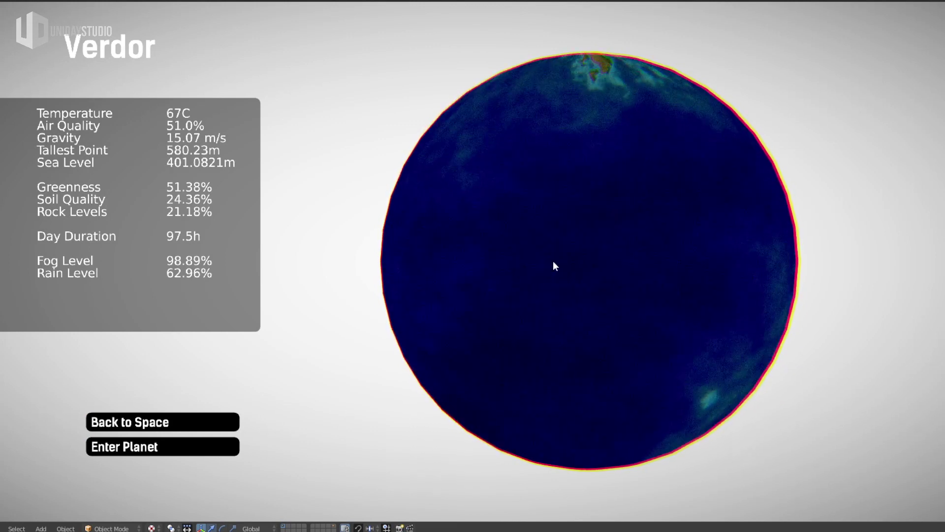
click(191, 420)
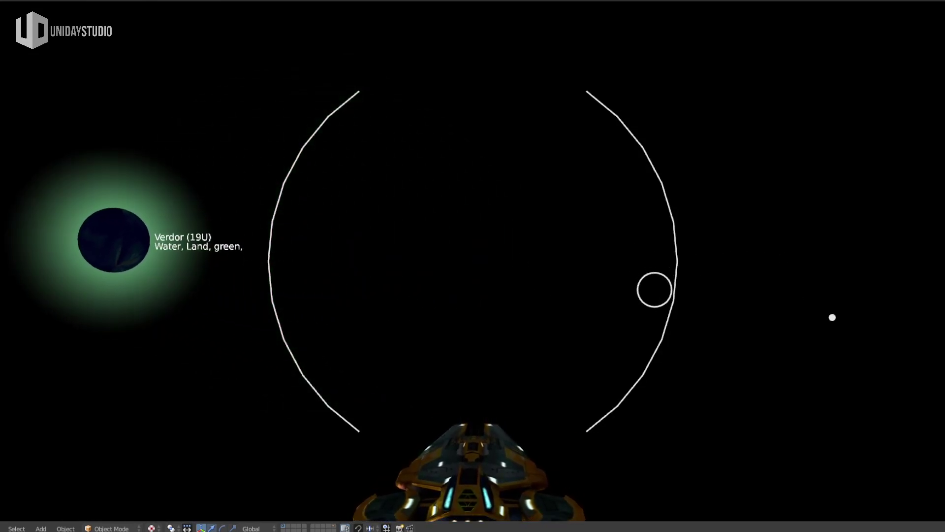
Fly from Verdor past Gloterra Zynova Zyvius and Zytrix, and land on a planet with a blue ocean.
key(w)
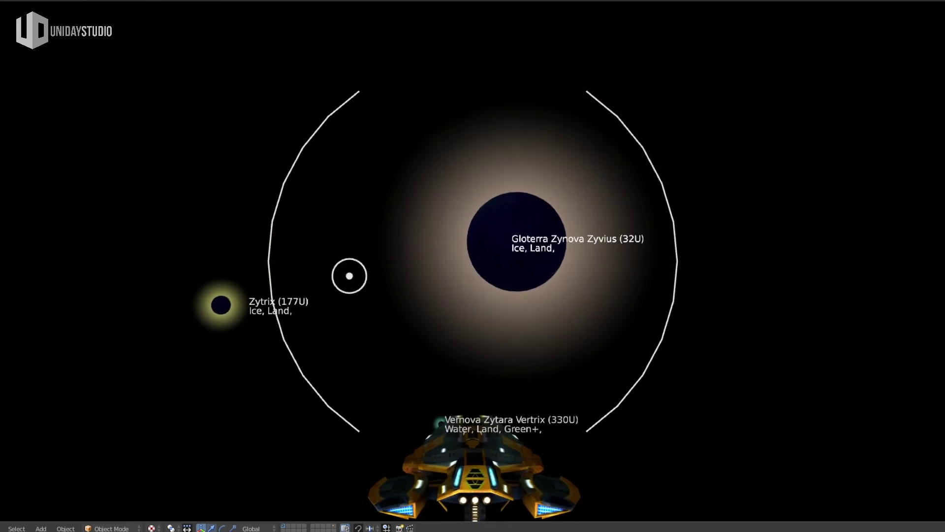
key(w)
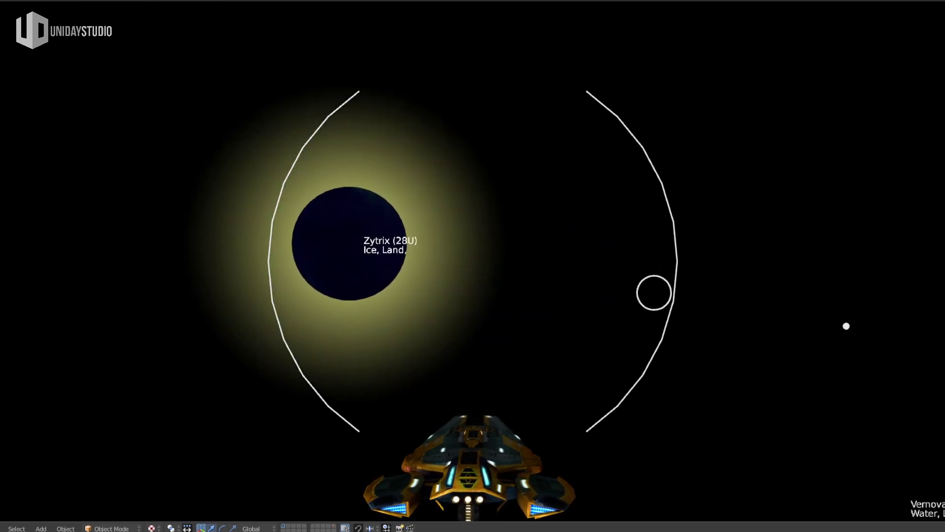
key(w)
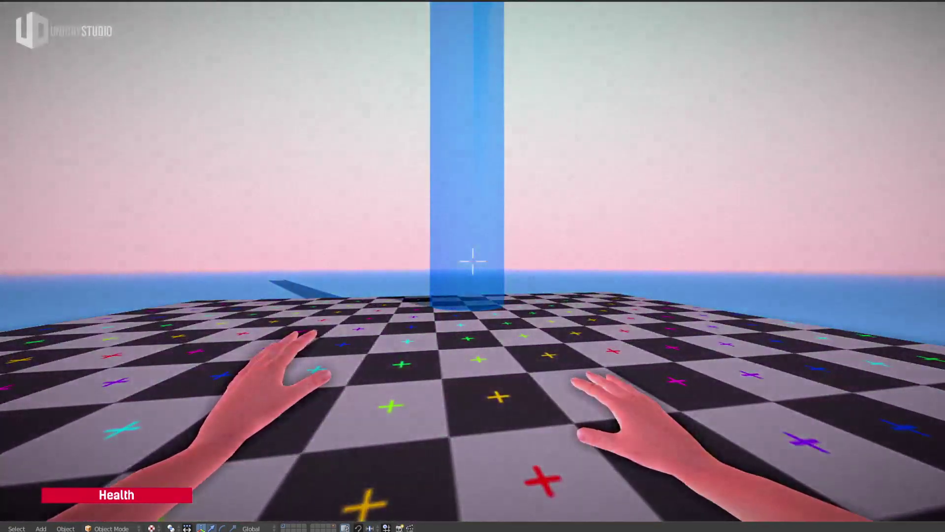
Walk across the checkered platform past the blue beam and step off its edge into the sea.
key(w)
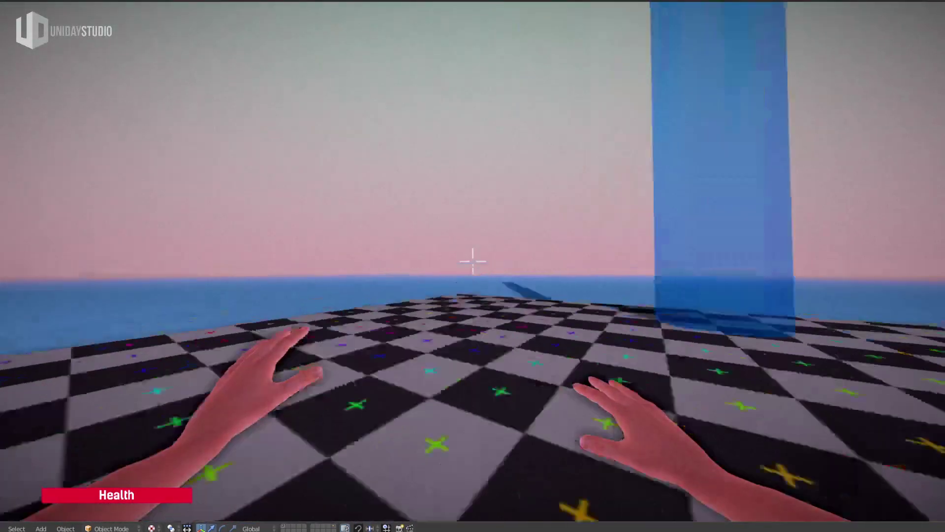
key(w)
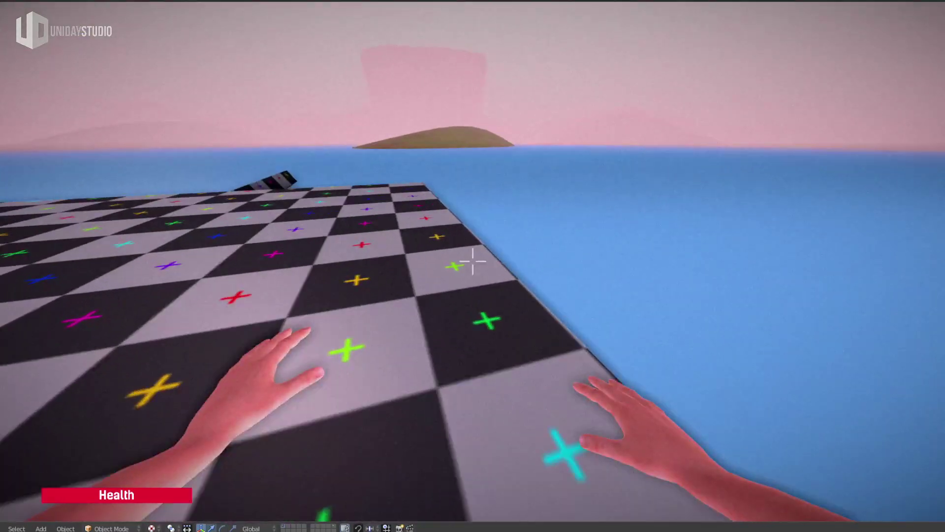
key(w)
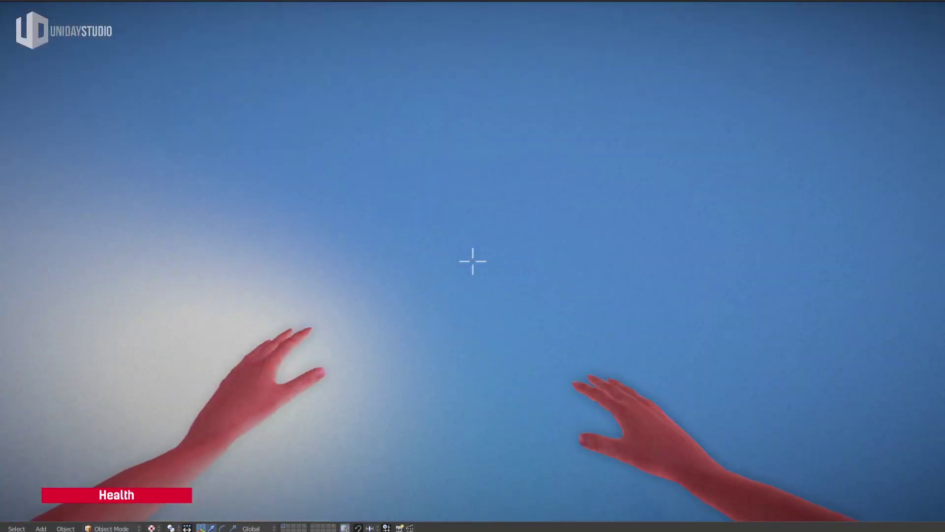
Cross the blue sea to the nearest grassy island and walk up its slope.
key(w)
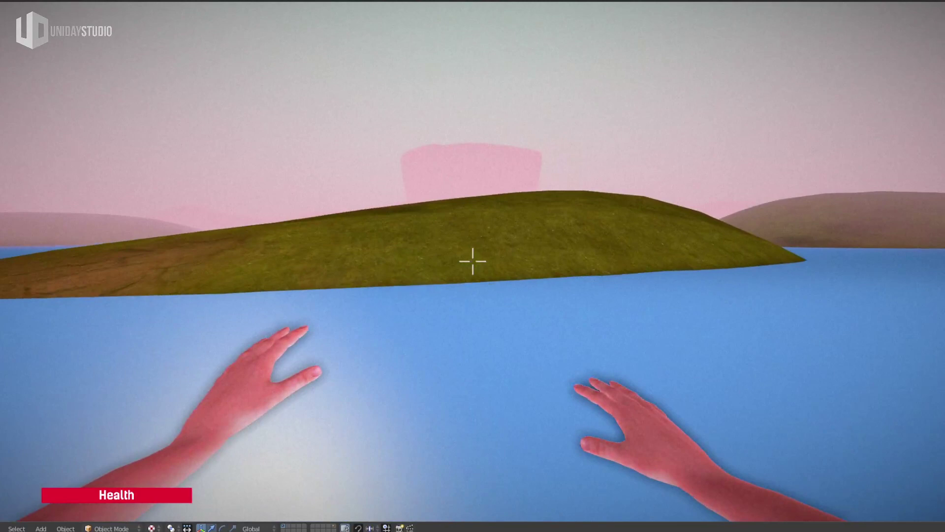
key(w)
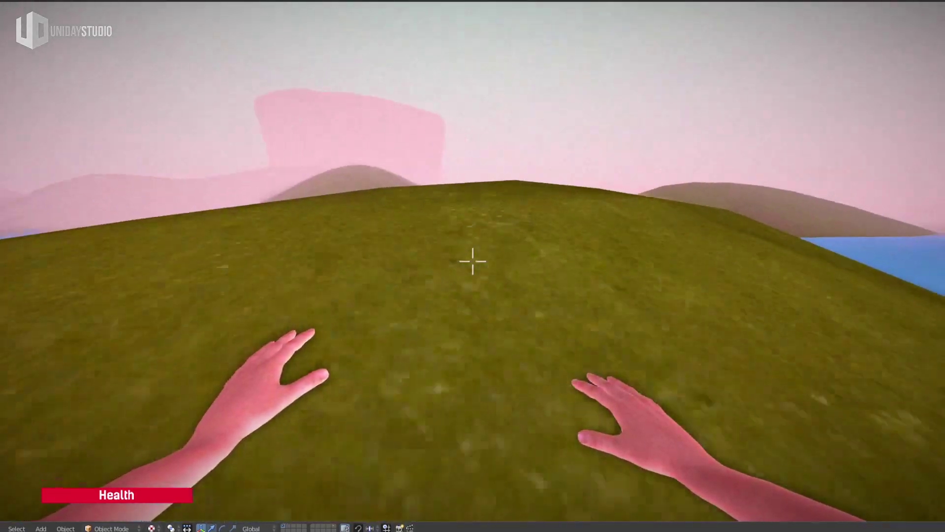
key(w)
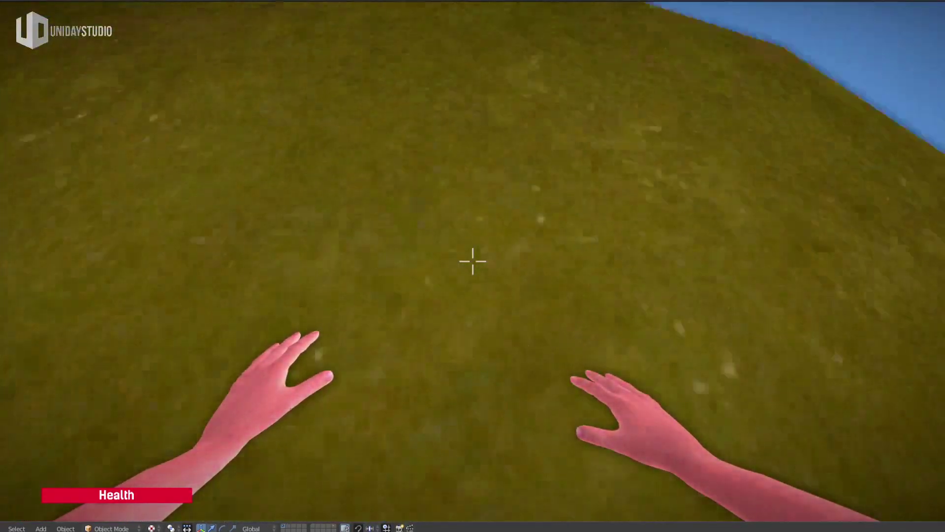
key(w)
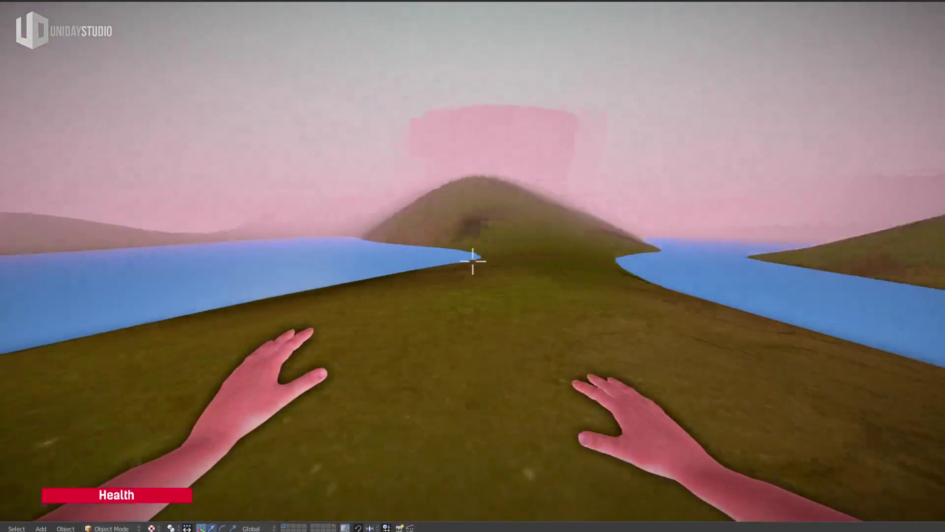
Follow the grassy ridge between the two stretches of water and climb the hill towards the huge dark rock.
key(w)
key(w)
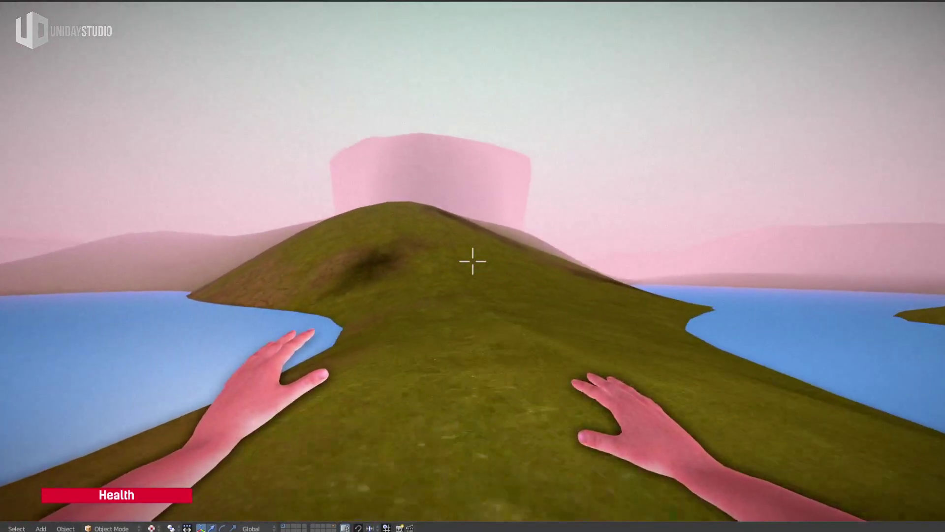
key(w)
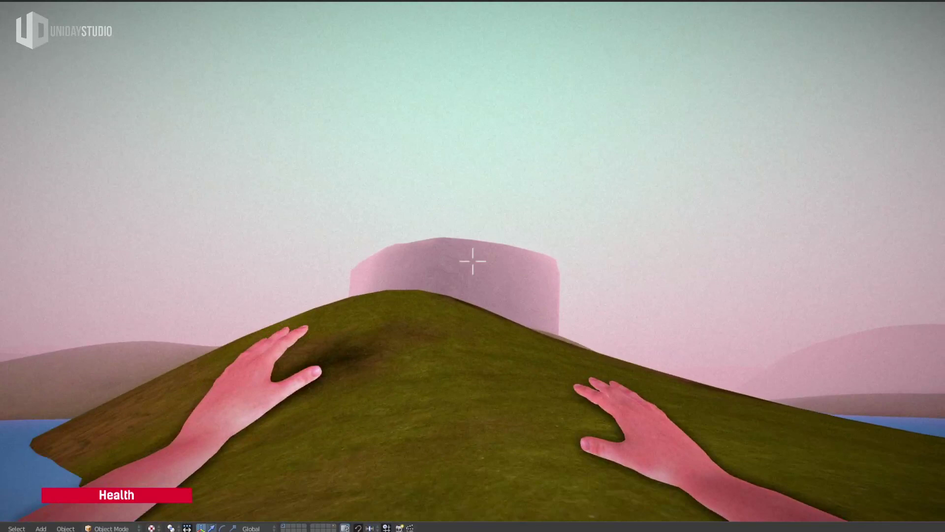
key(w)
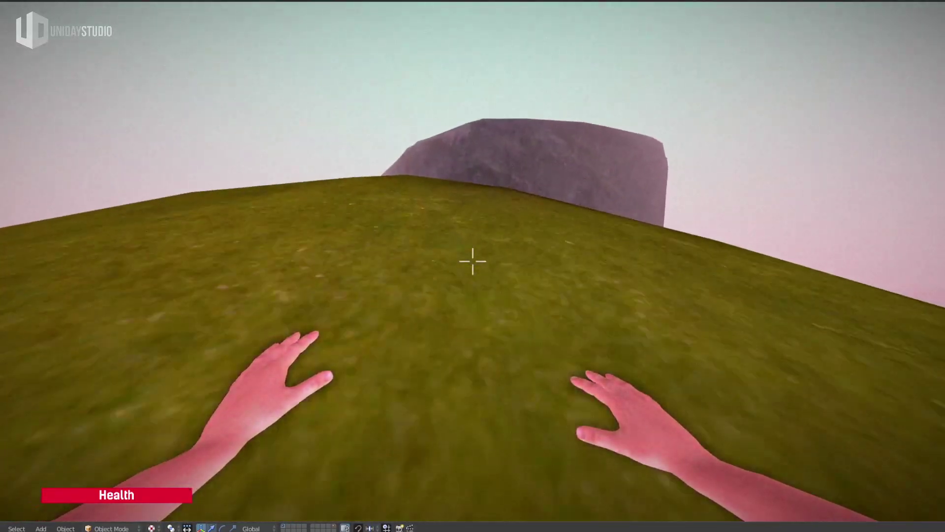
key(w)
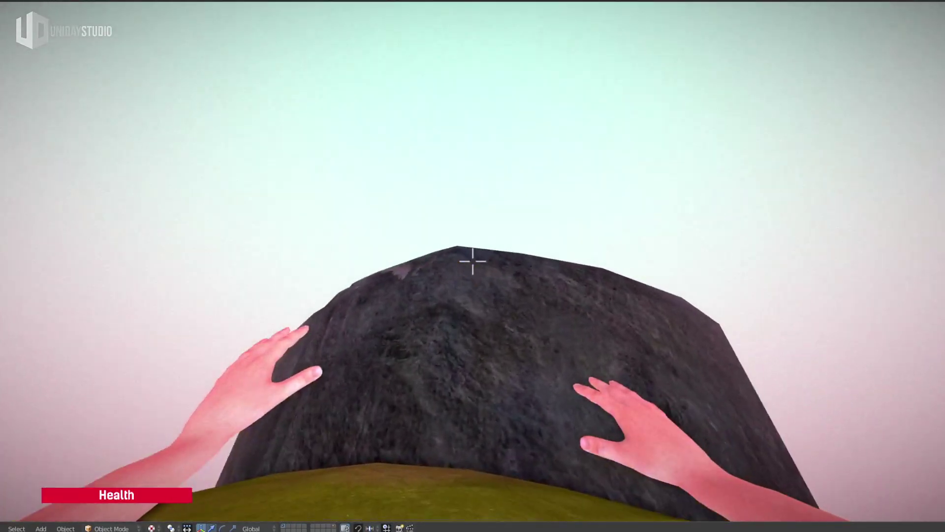
Approach the foot of the dark rock on the hilltop and move past the checkered monkey heads.
key(w)
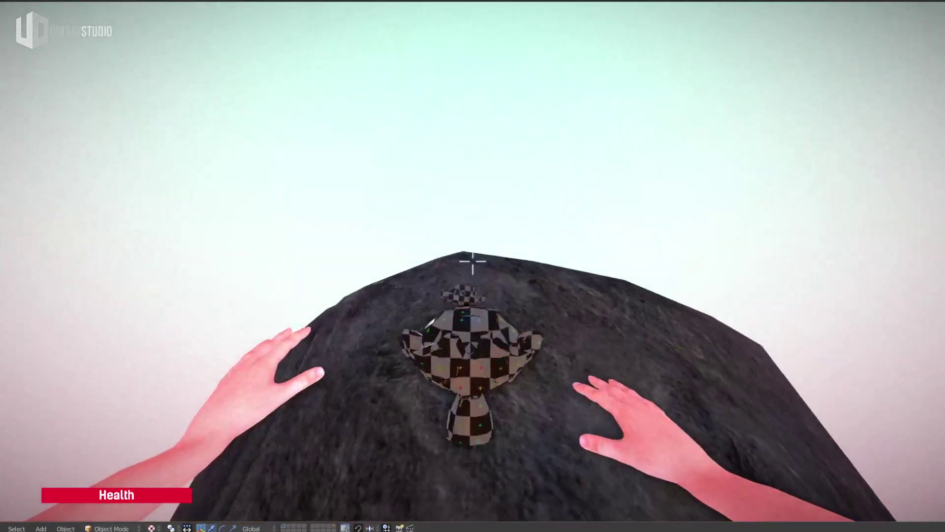
key(w)
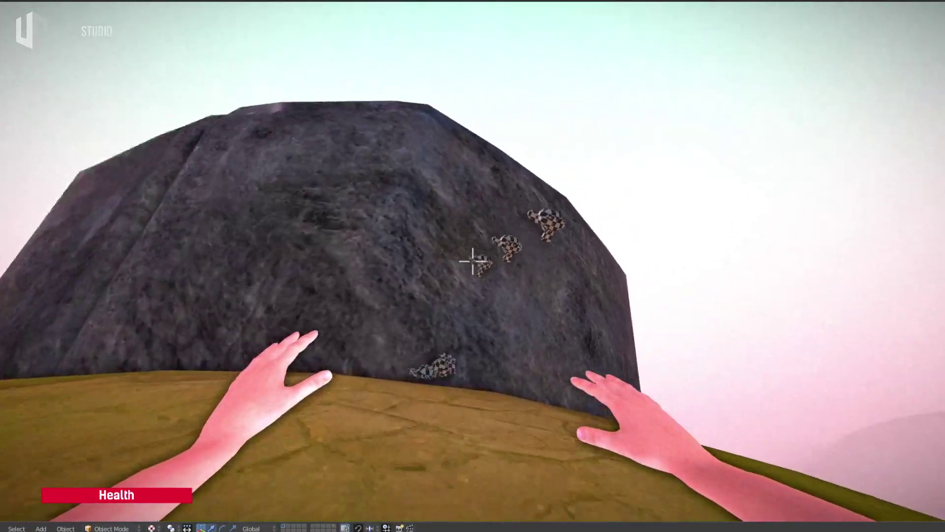
key(w)
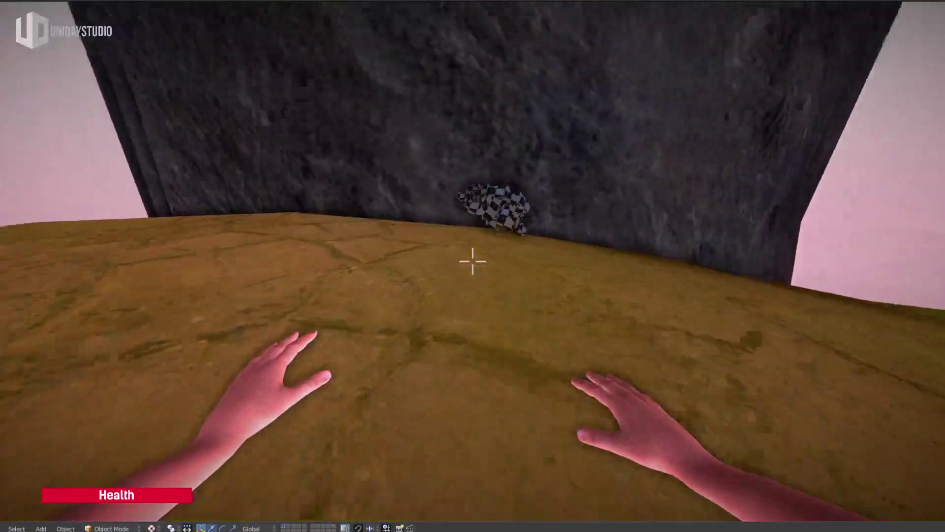
key(w)
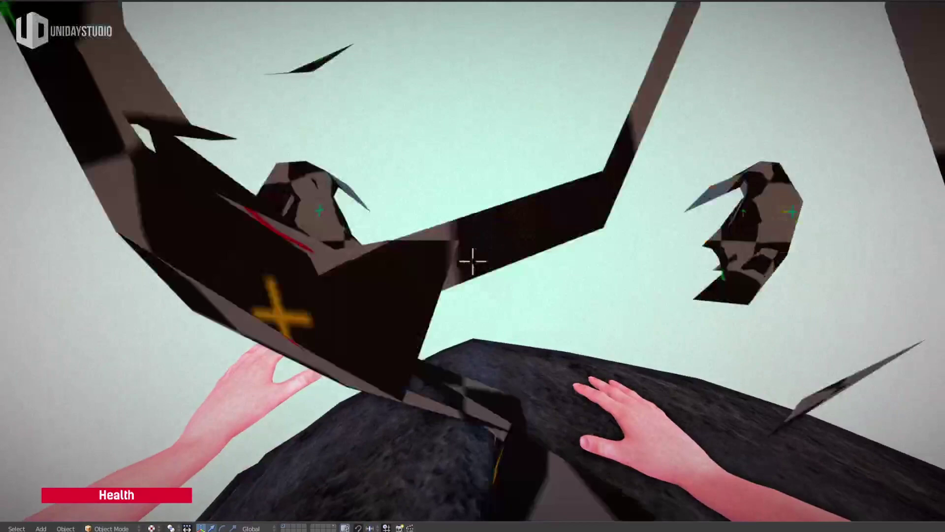
key(w)
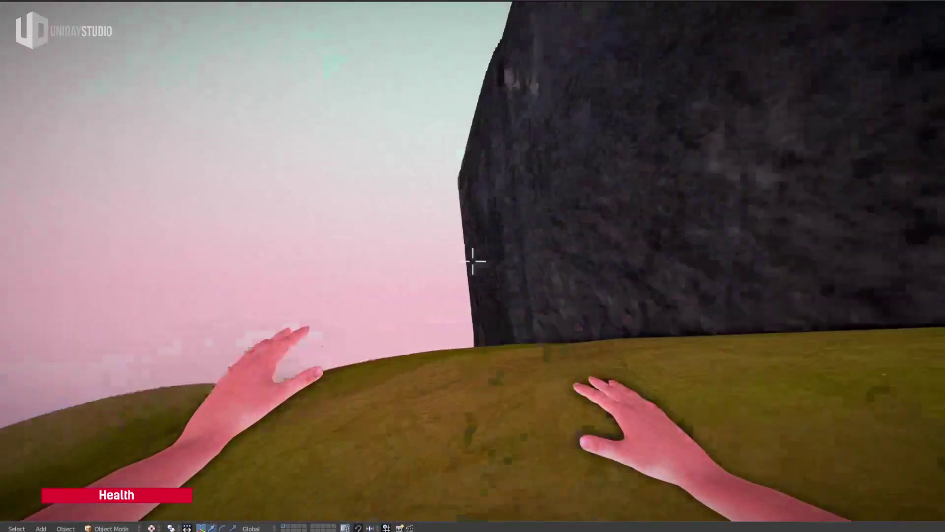
Walk around the base of the dark rock, keeping close to its wall until the cracked-earth ridge.
key(w)
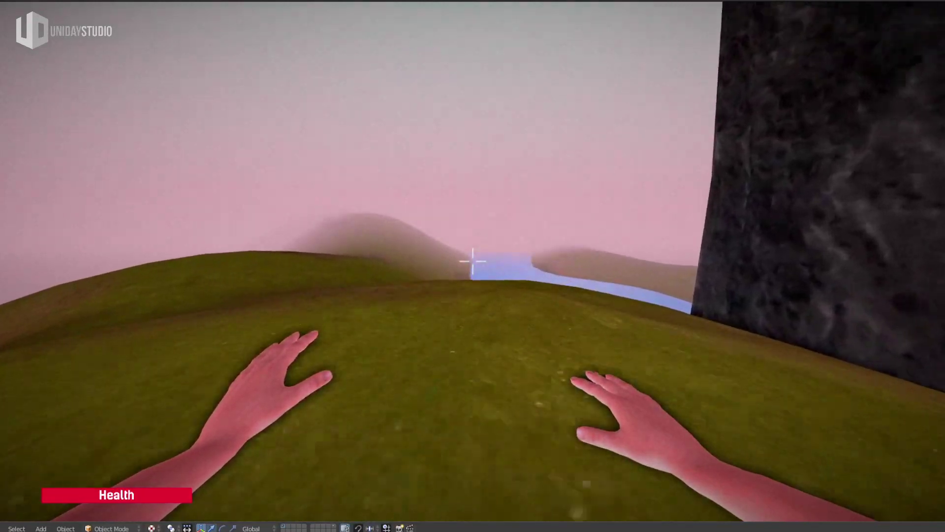
key(w)
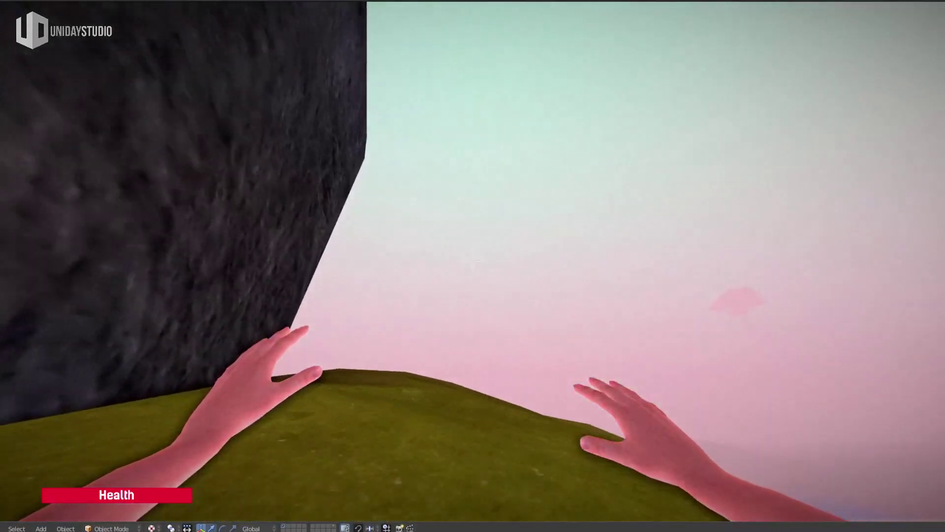
key(w)
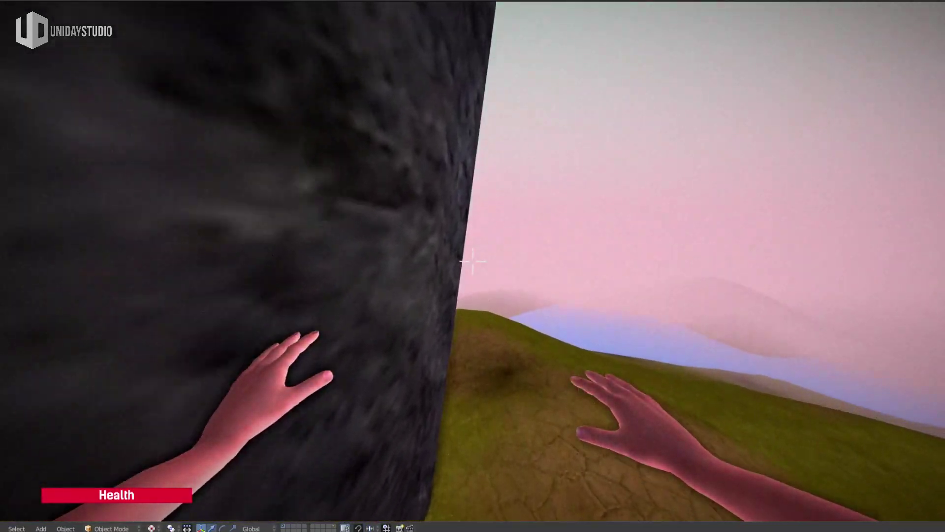
key(w)
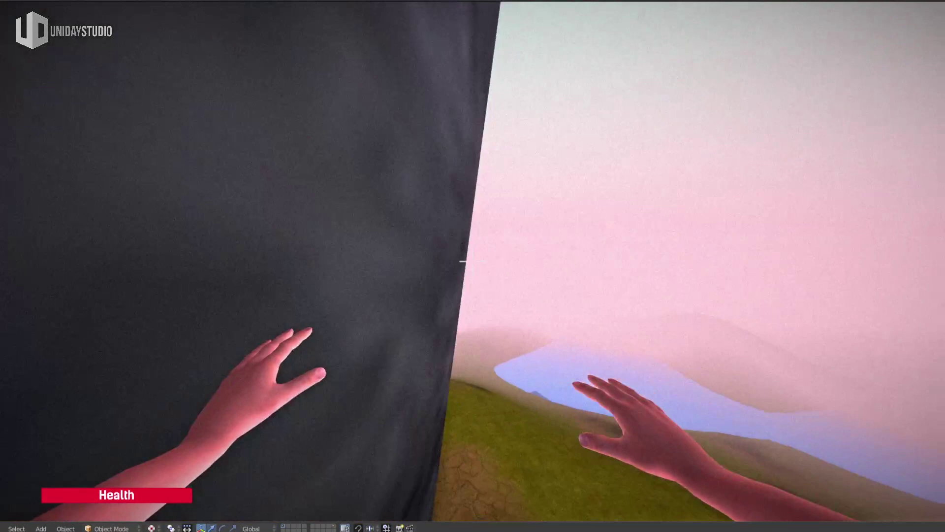
key(w)
key(w)
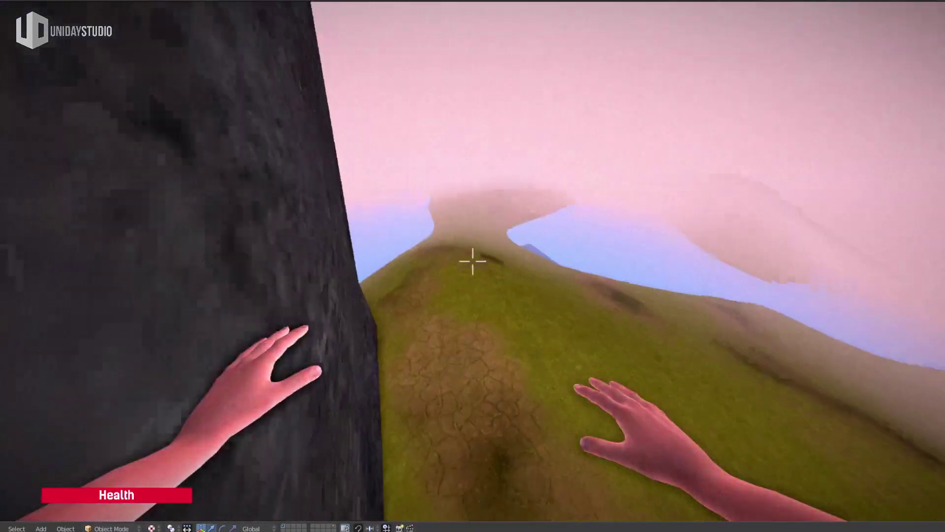
Circle the opposite side of the dark rock to the grassy slope overlooking the water channel.
key(w)
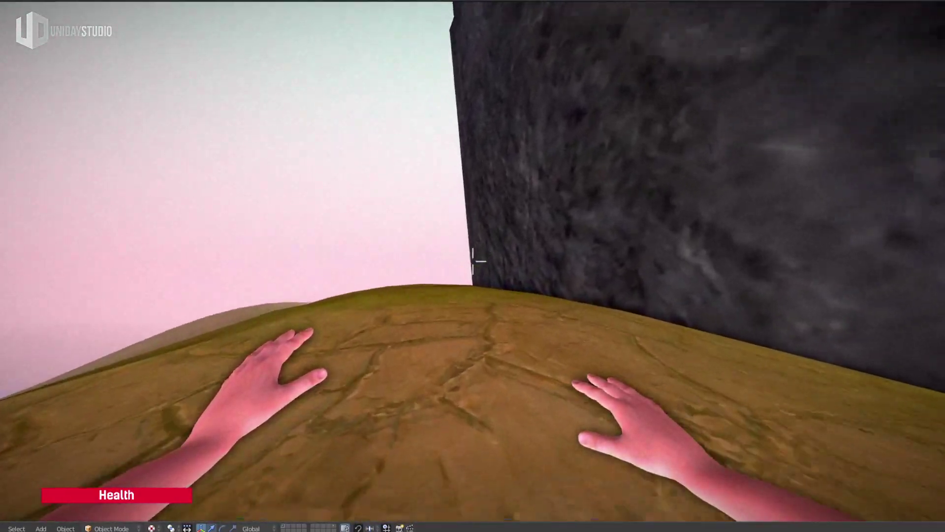
key(w)
key(w)
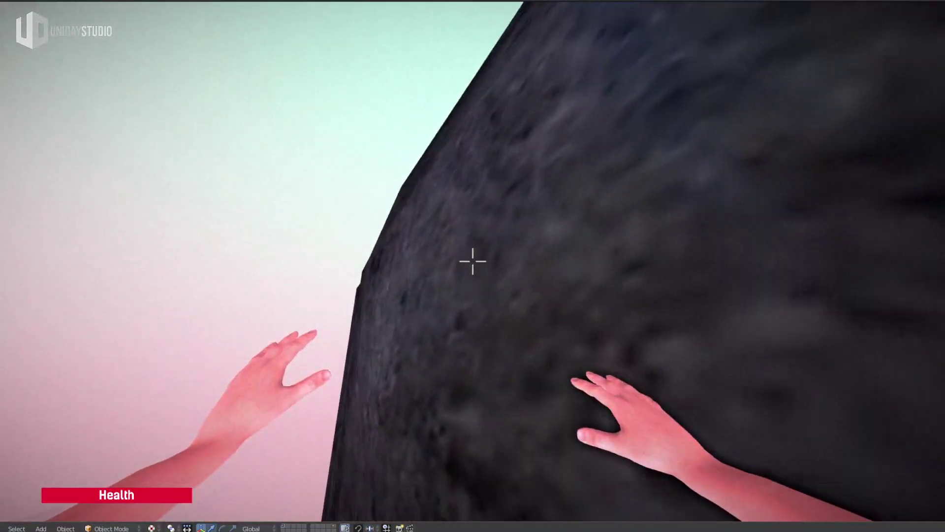
key(w)
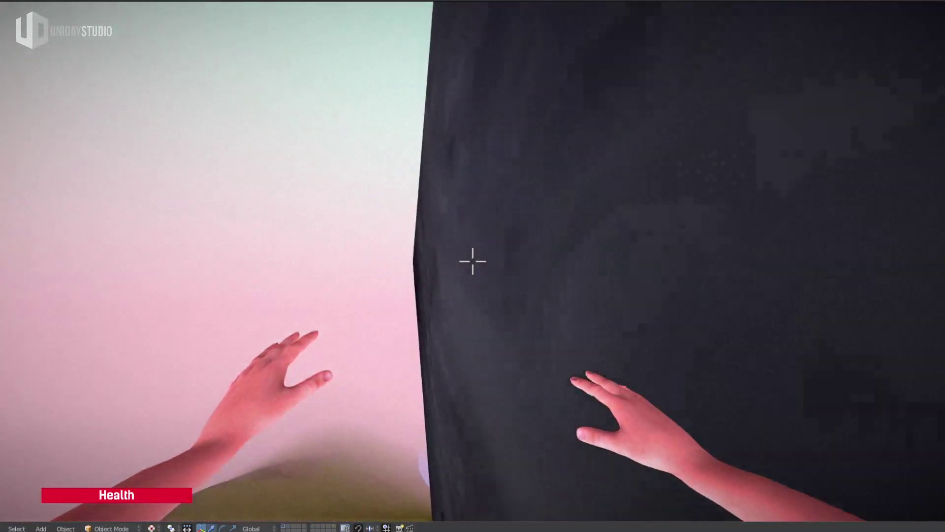
key(w)
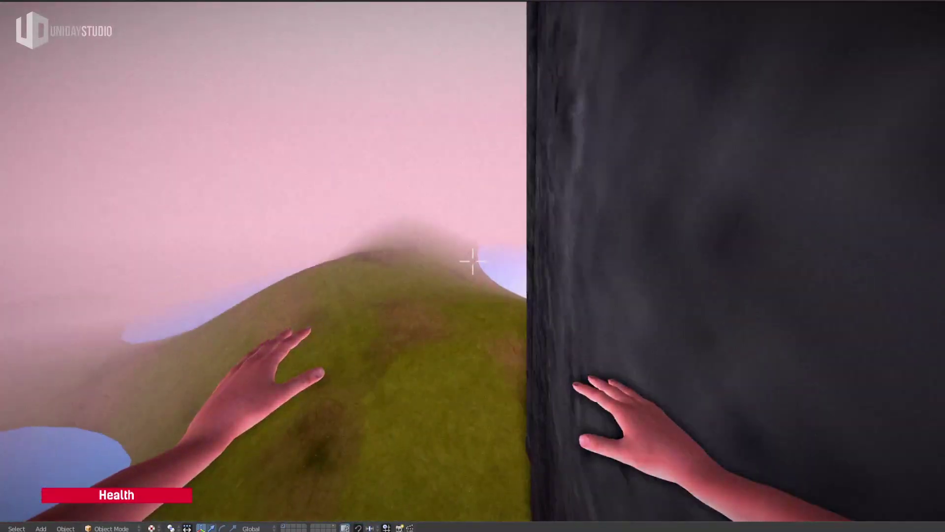
key(w)
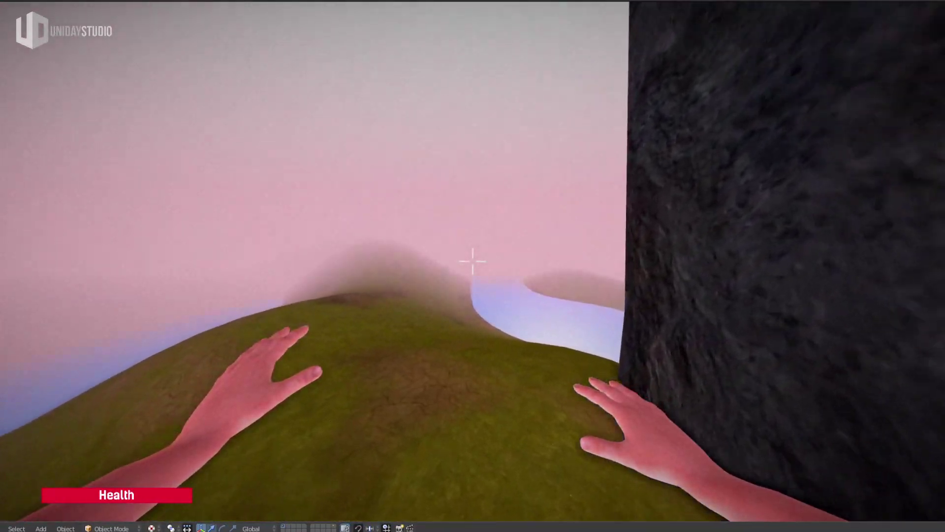
Leave the dark rock and head down across the green hills beside the water channel.
key(w)
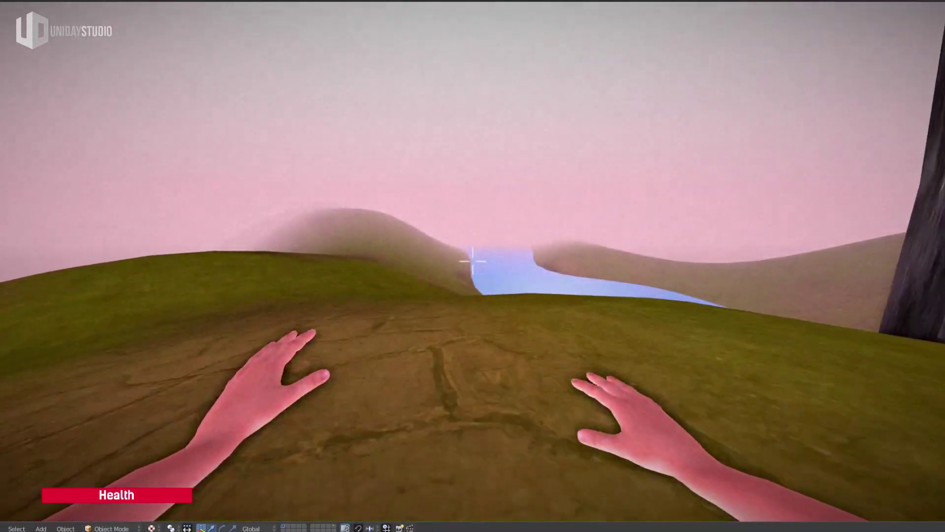
key(w)
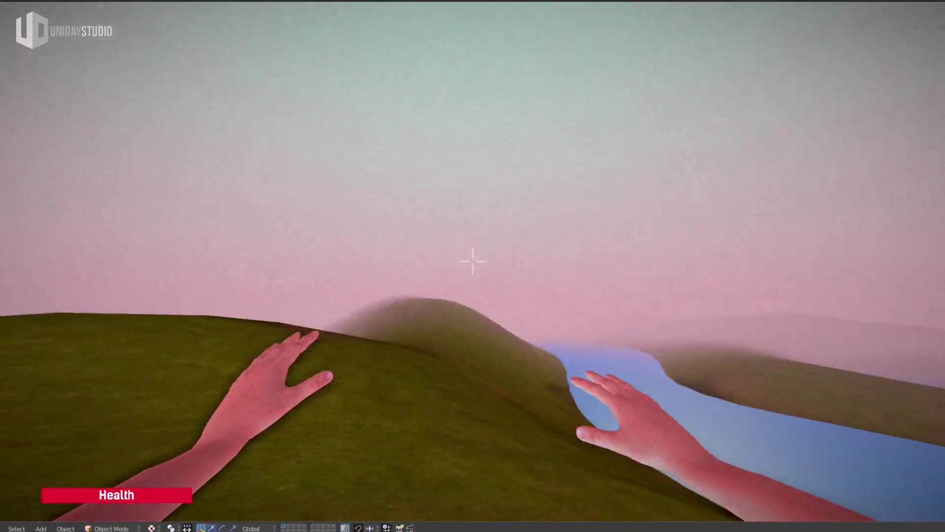
key(w)
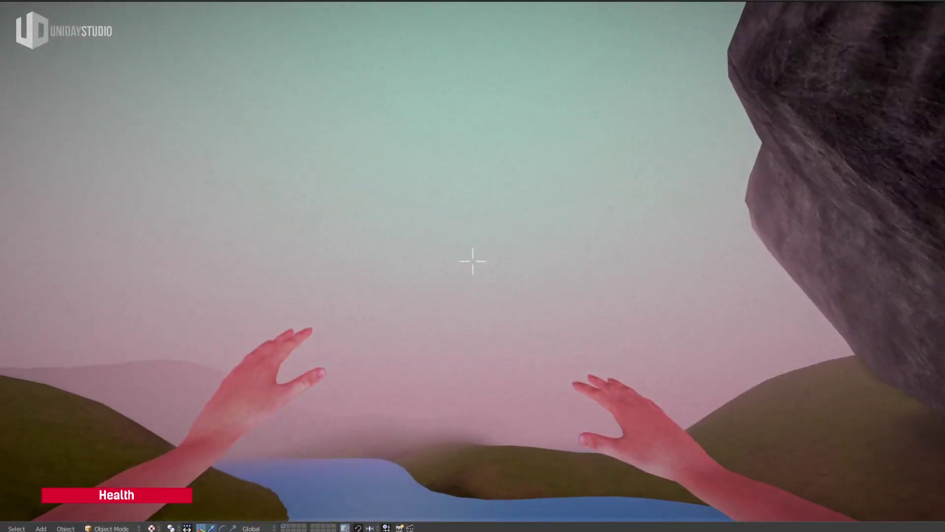
key(w)
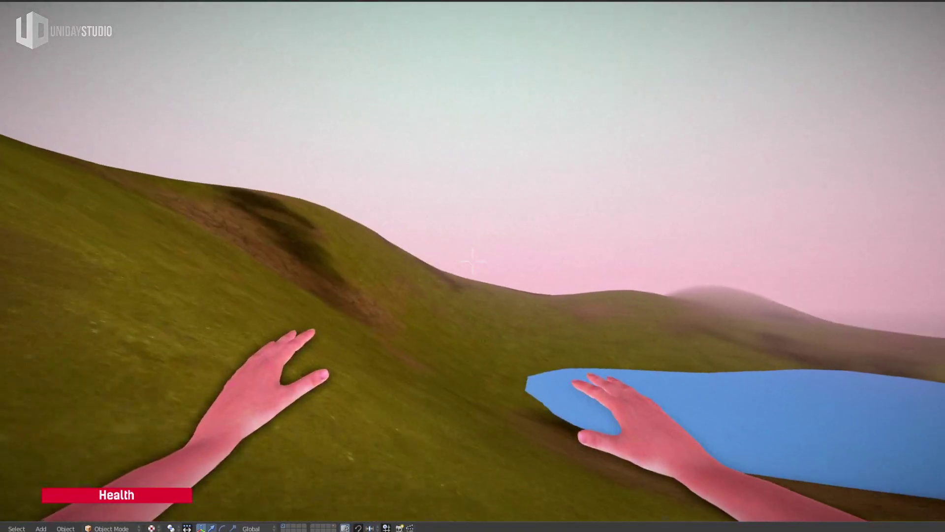
Traverse the steep grassy hillside across its brown dirt patch and climb to the rounded hilltop.
key(w)
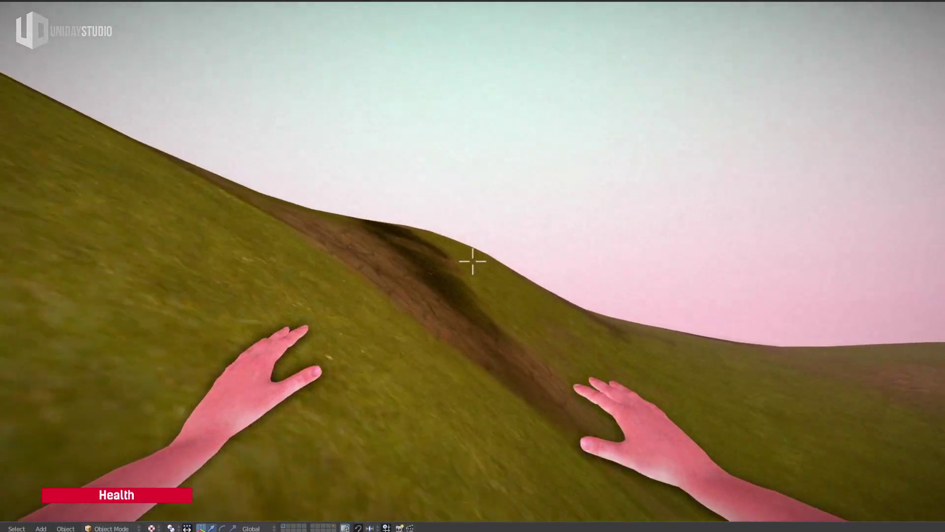
key(w)
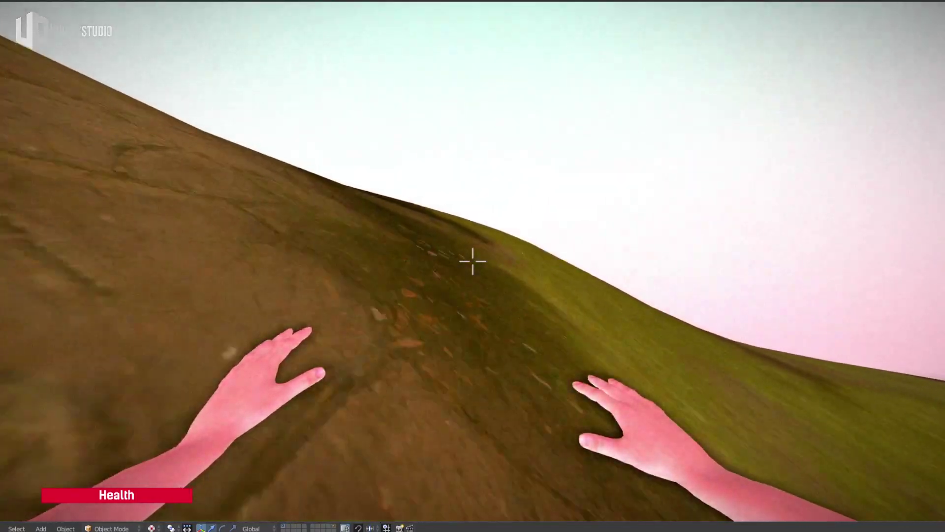
key(w)
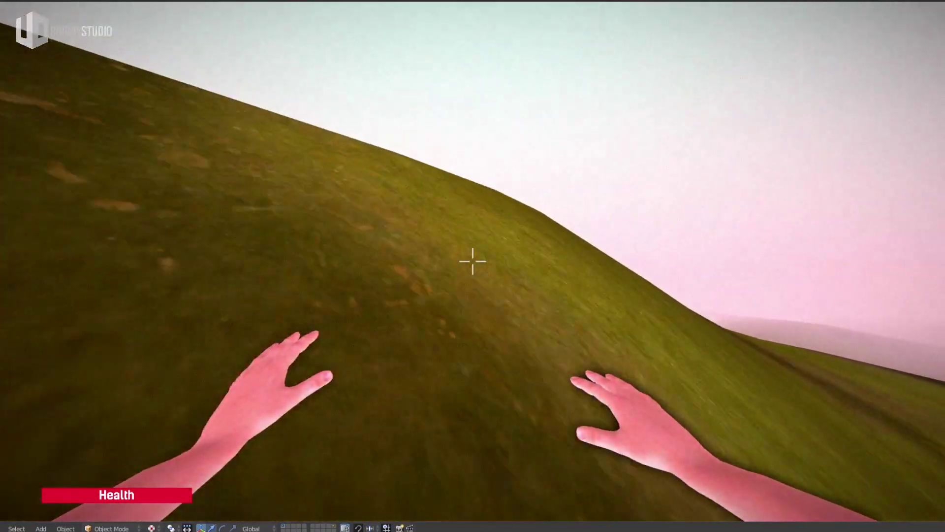
key(w)
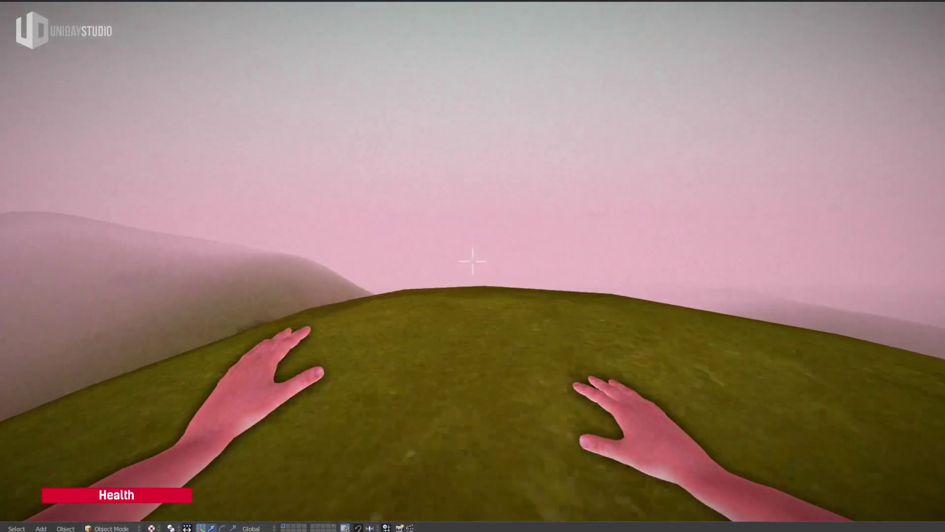
Walk over the hills above the wide blue bay and onto the cracked brown slope by the coast.
key(w)
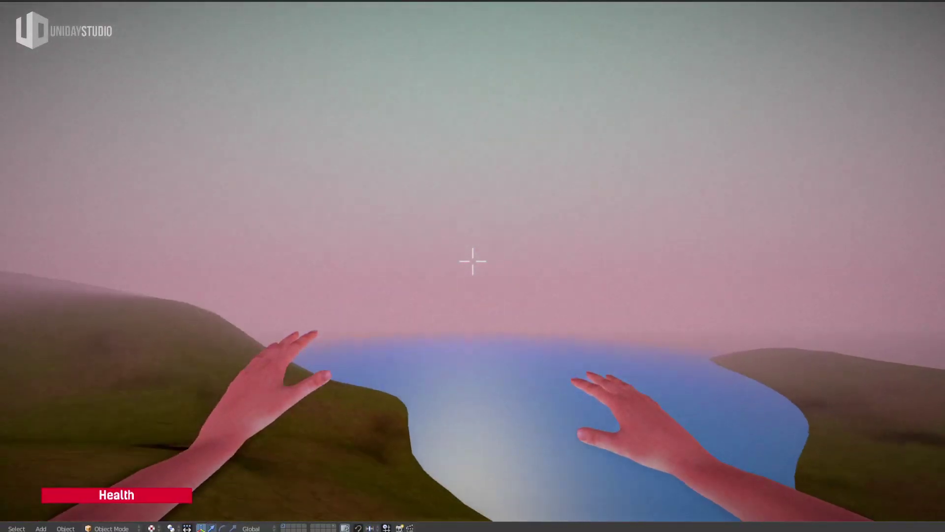
key(w)
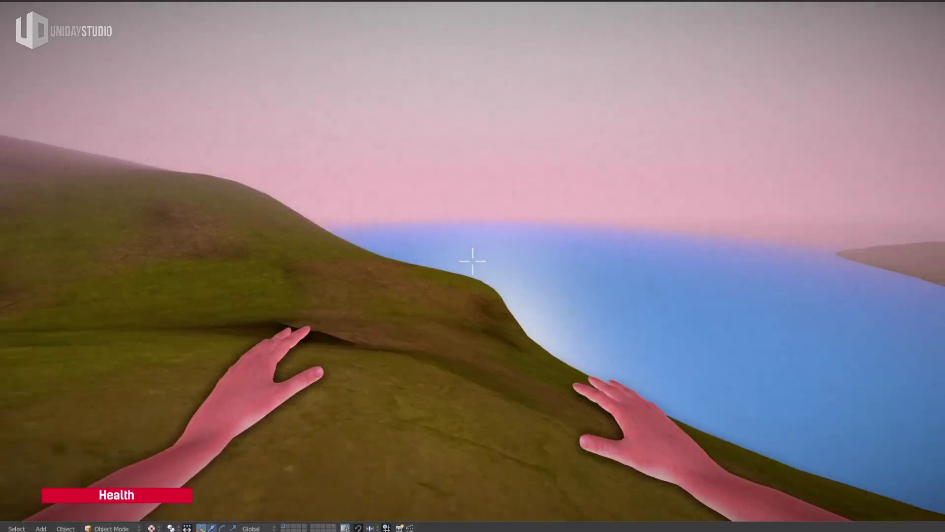
key(w)
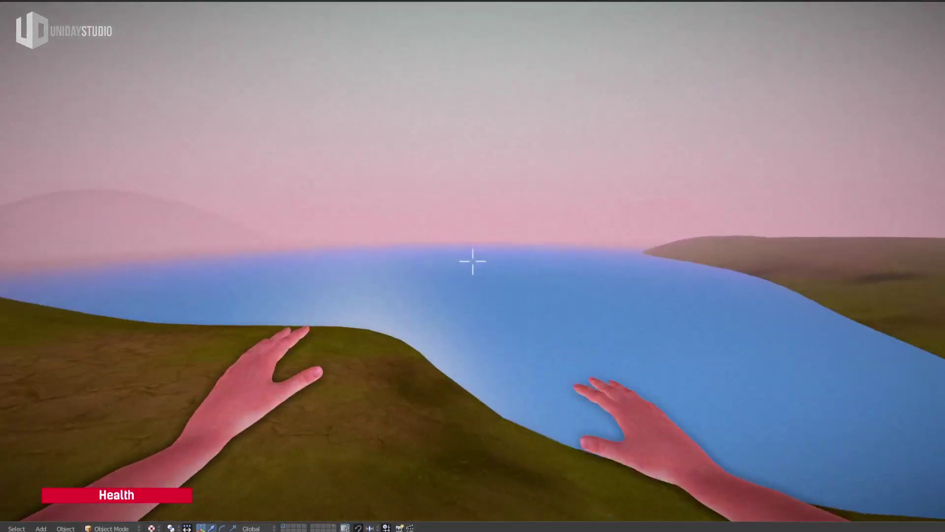
key(w)
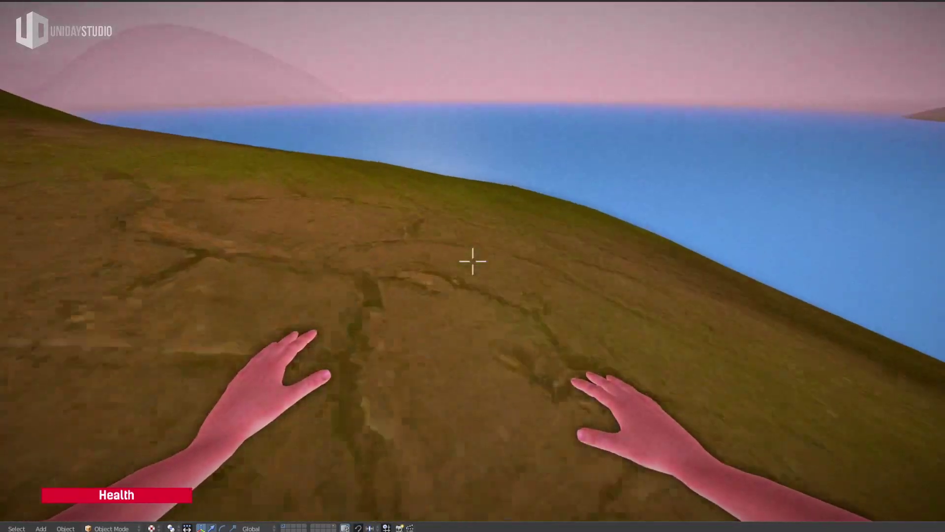
Follow the cracked brown and grassy coastal slope above the bay toward the distant domed hill.
key(w)
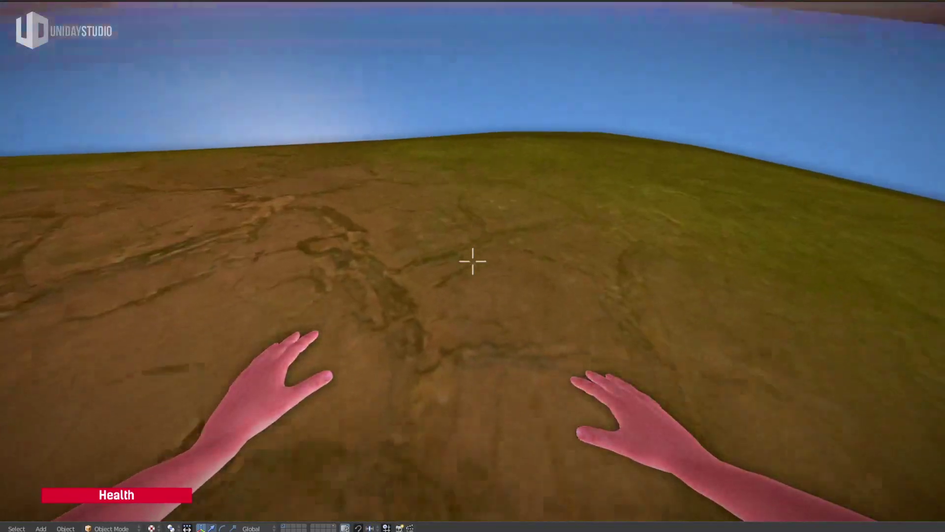
key(w)
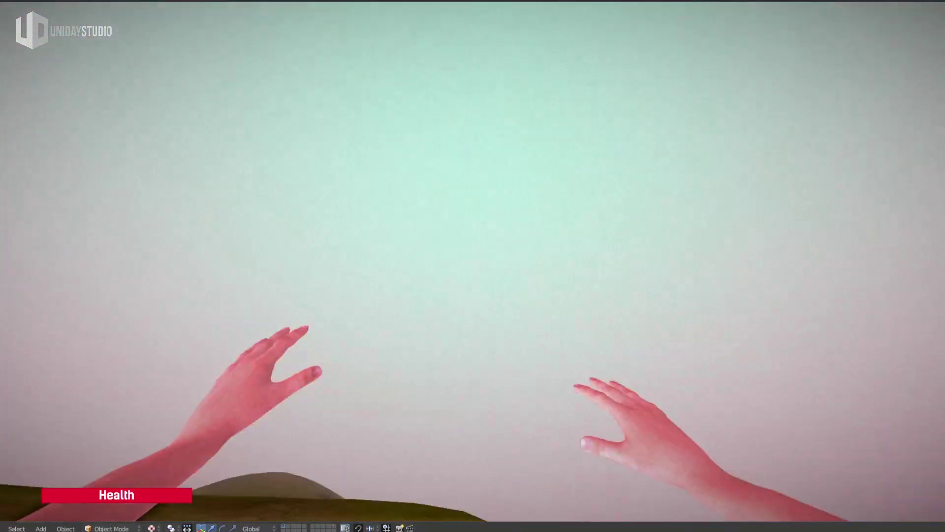
key(w)
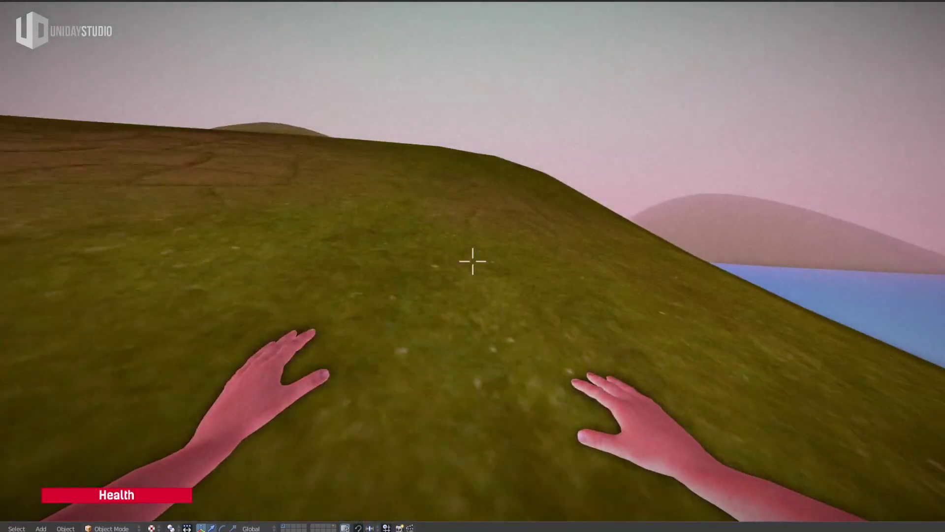
key(w)
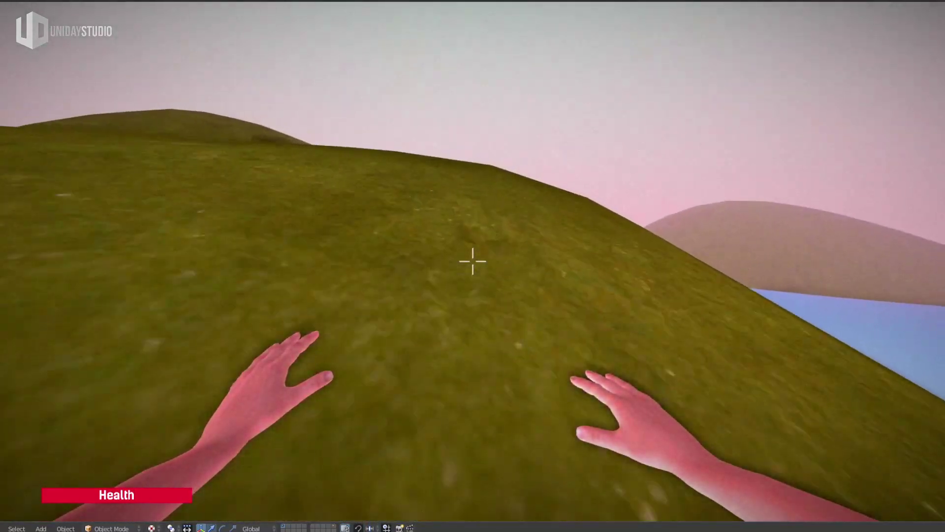
key(w)
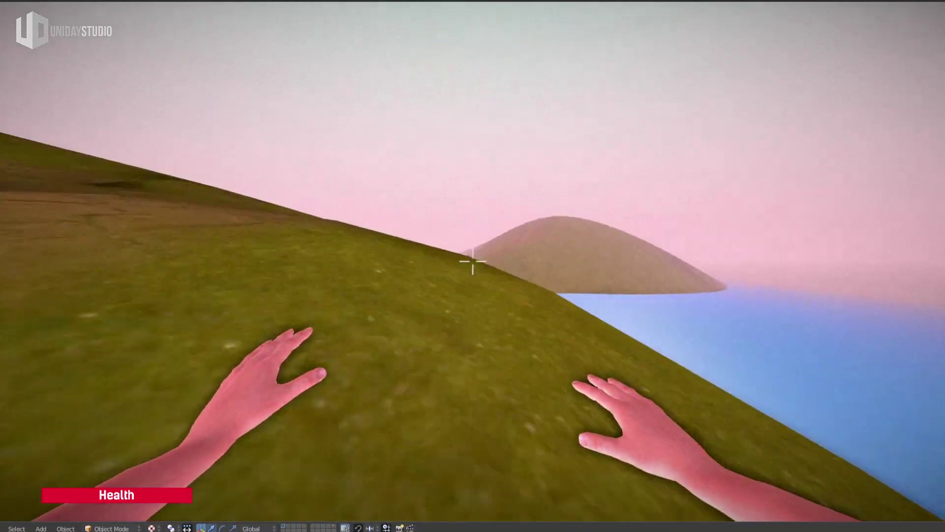
key(w)
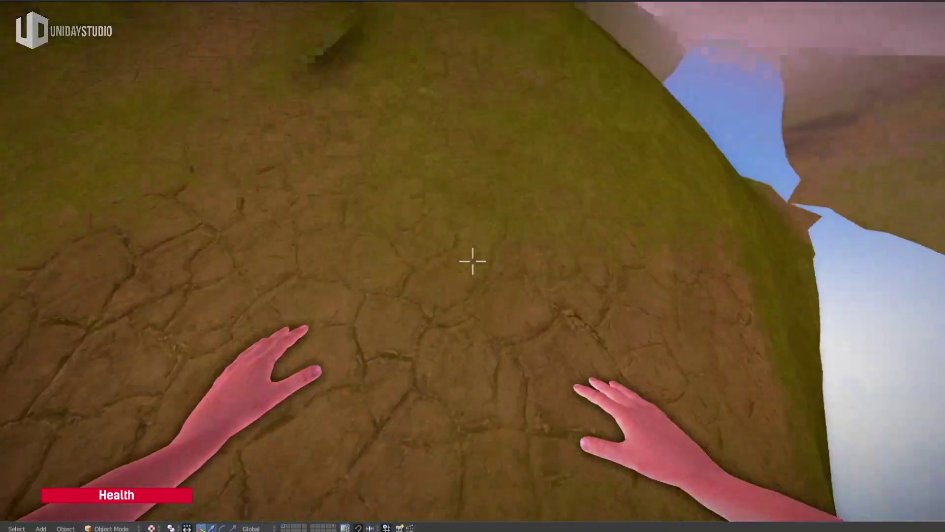
key(w)
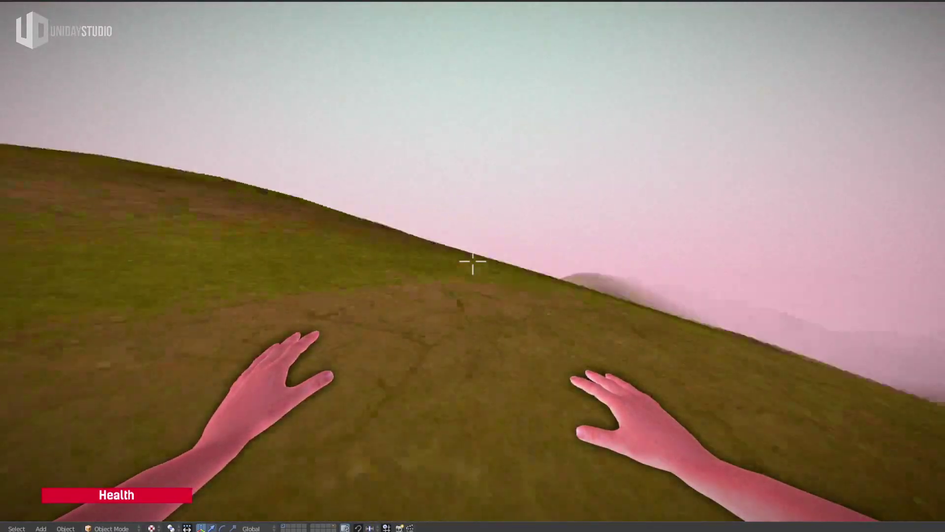
Cross the shoulder of the grassy hill and descend into the green valley facing the foggy hills and water.
key(w)
key(w)
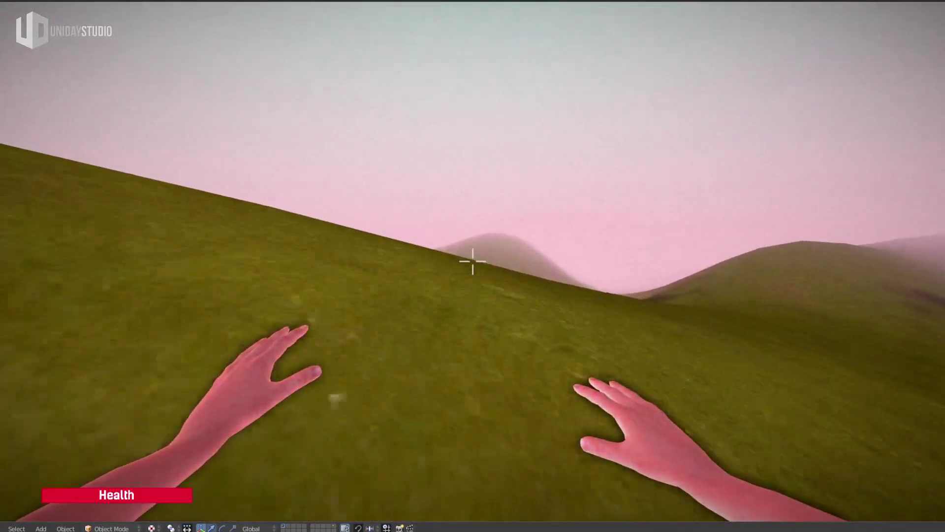
key(w)
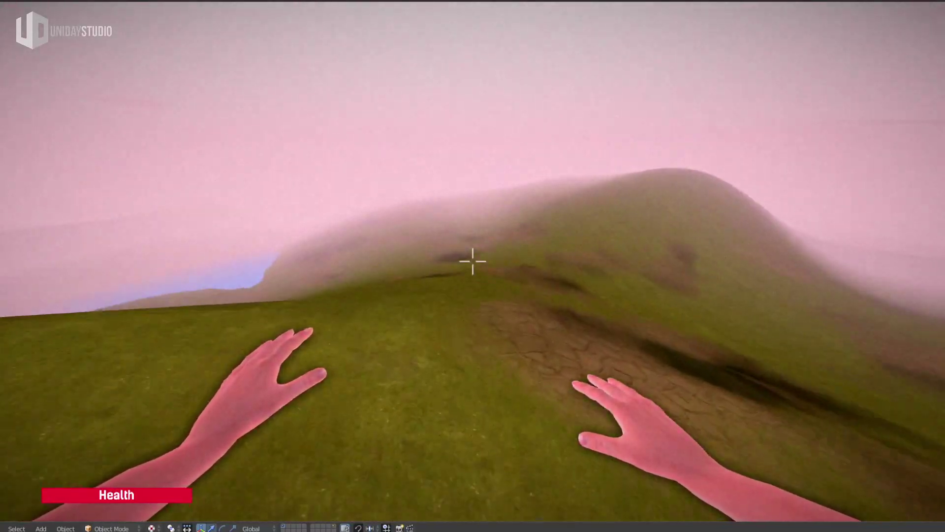
key(w)
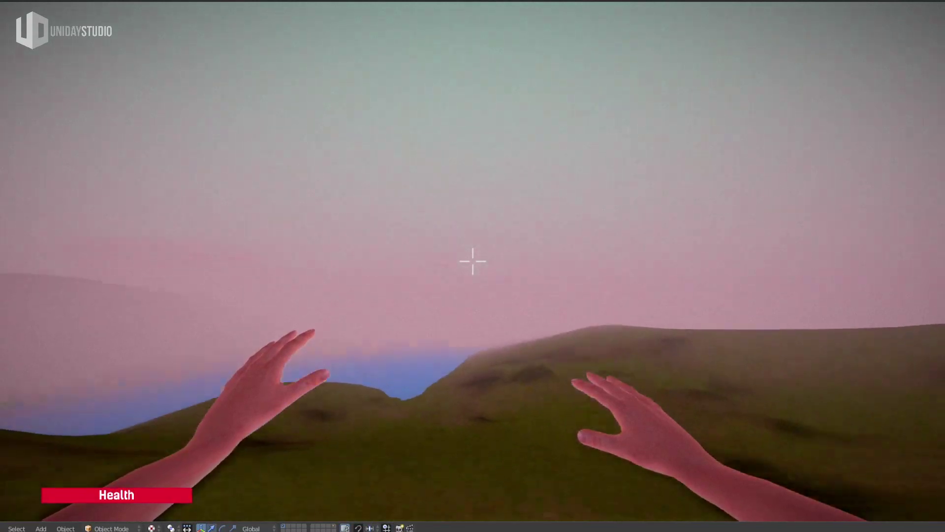
key(w)
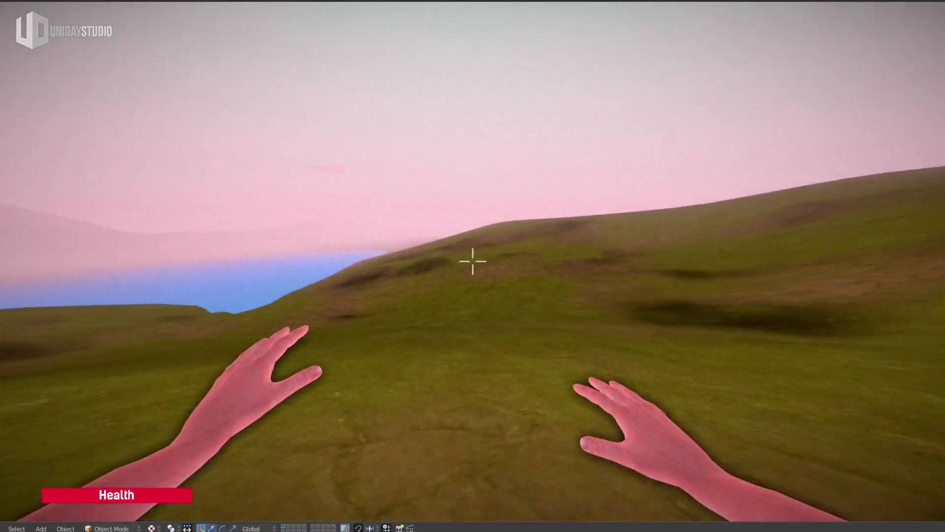
Walk along the grassy slope beside the blue lake toward its narrow end, passing the small checkered object.
key(w)
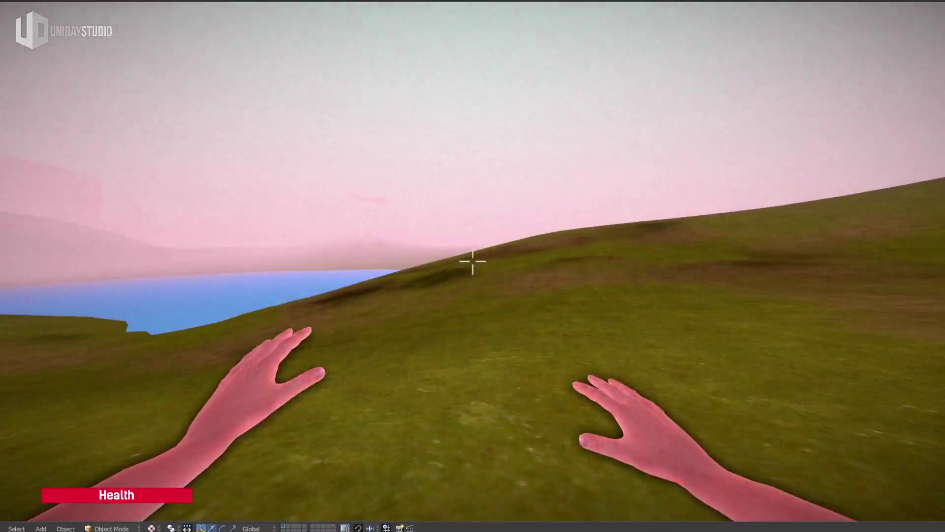
key(w)
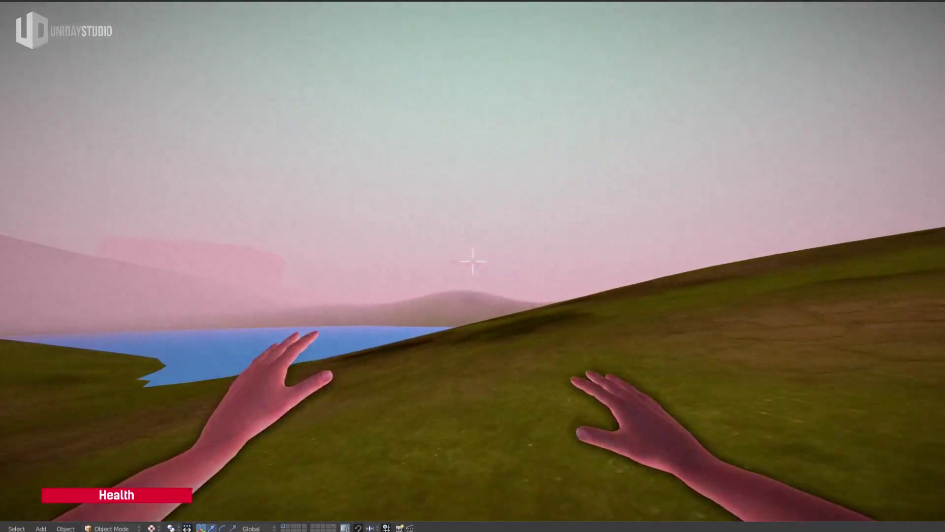
key(s)
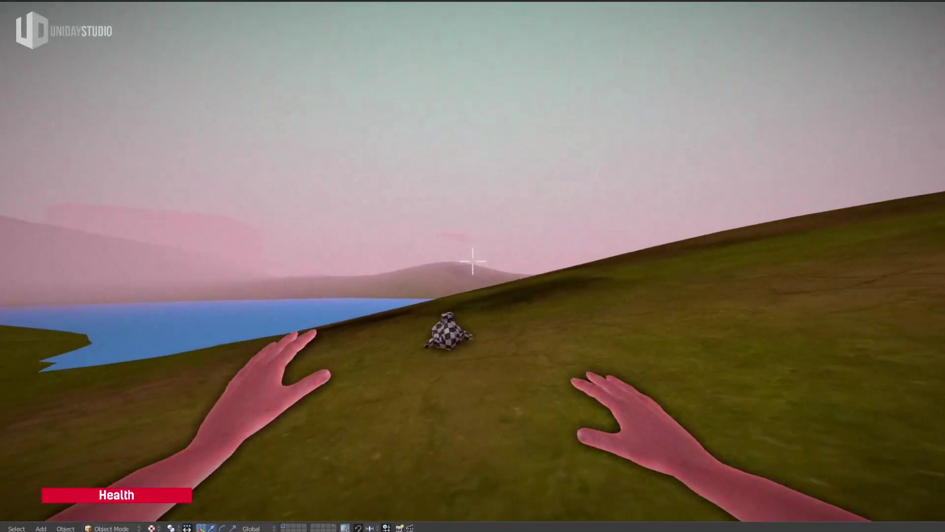
key(w)
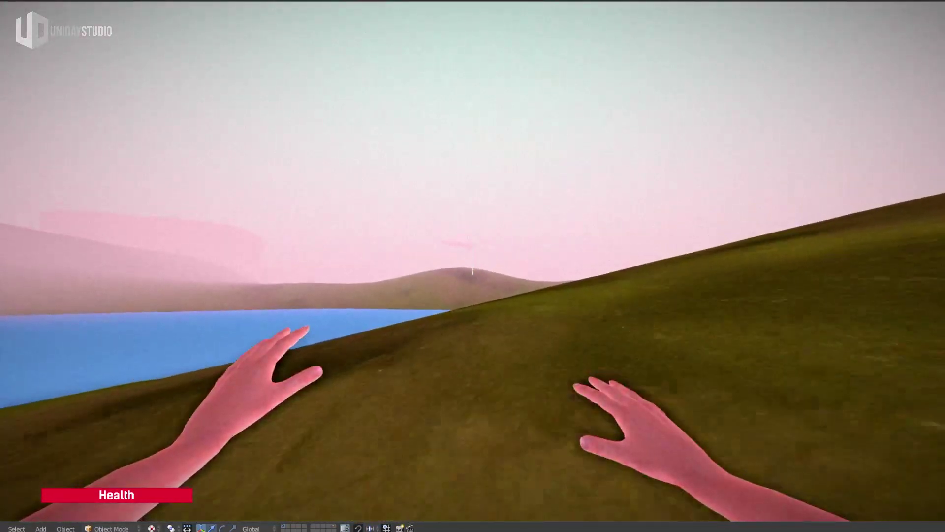
key(w)
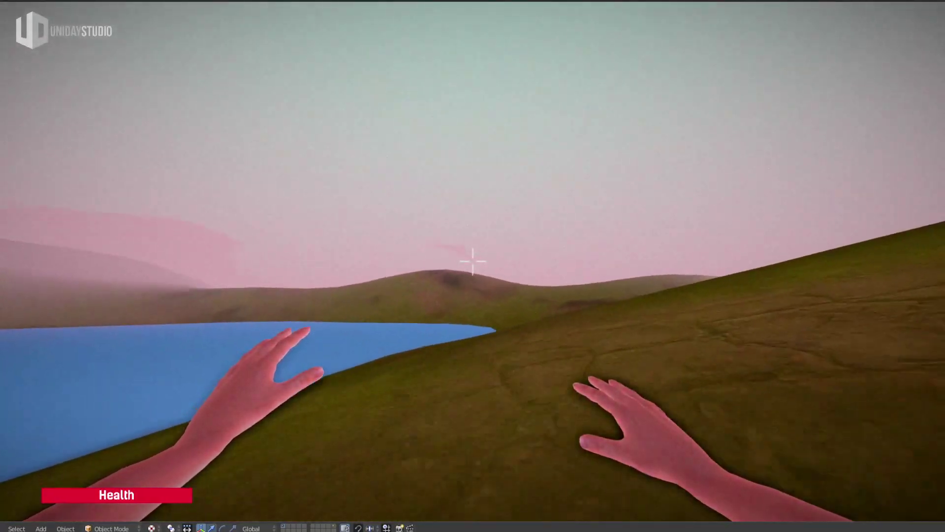
key(w)
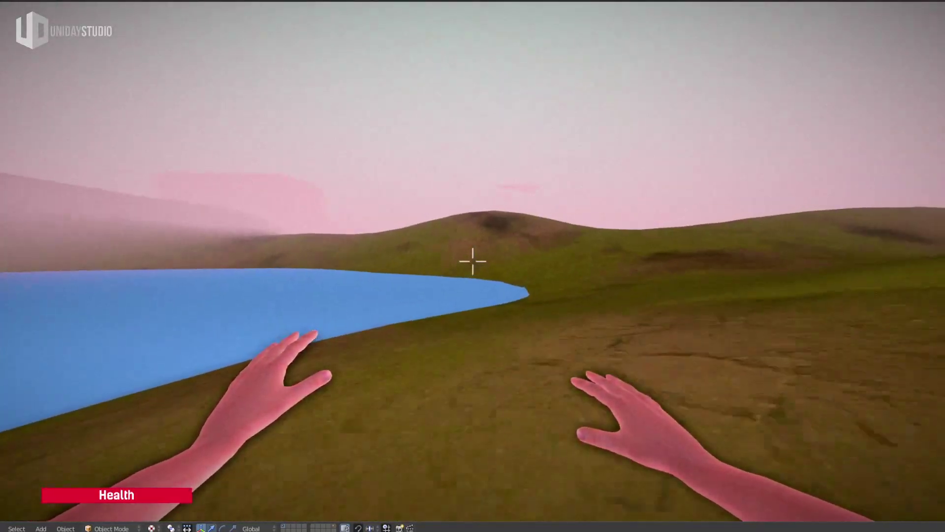
Climb the hill with the cracked brown patch beyond the lake and cross over to the open sea.
key(w)
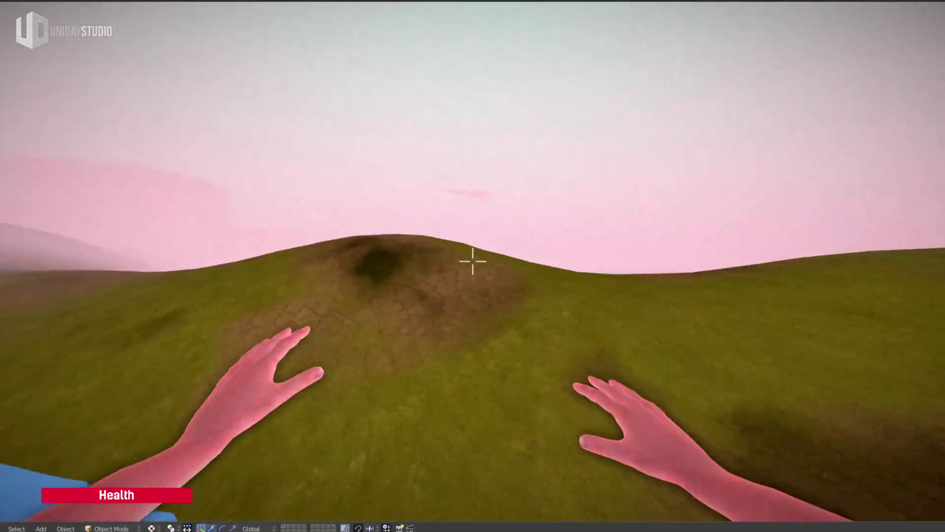
key(w)
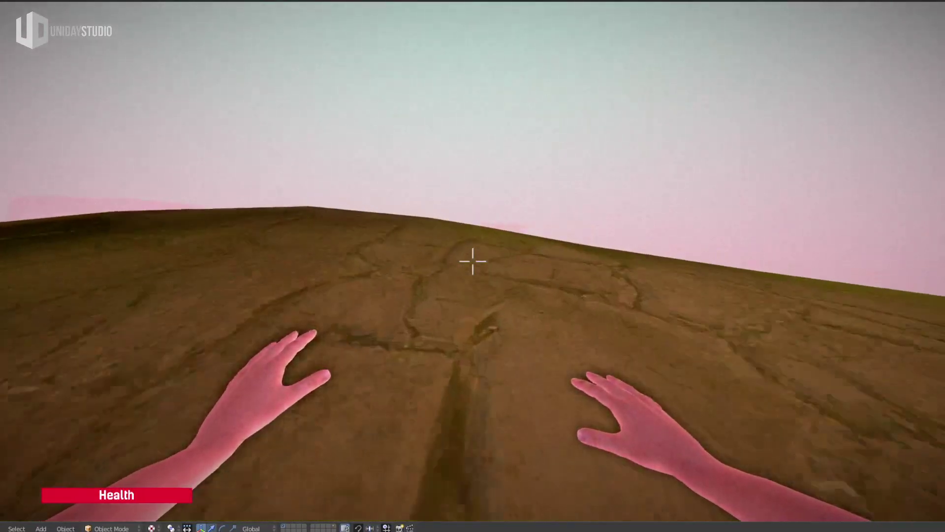
key(w)
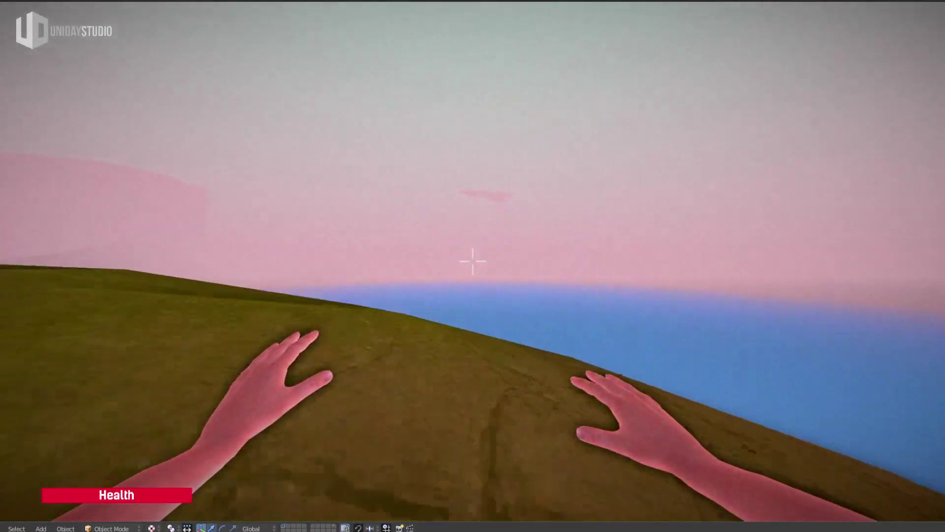
Cross the open water to the checkered landing platform and jump onto it.
key(w)
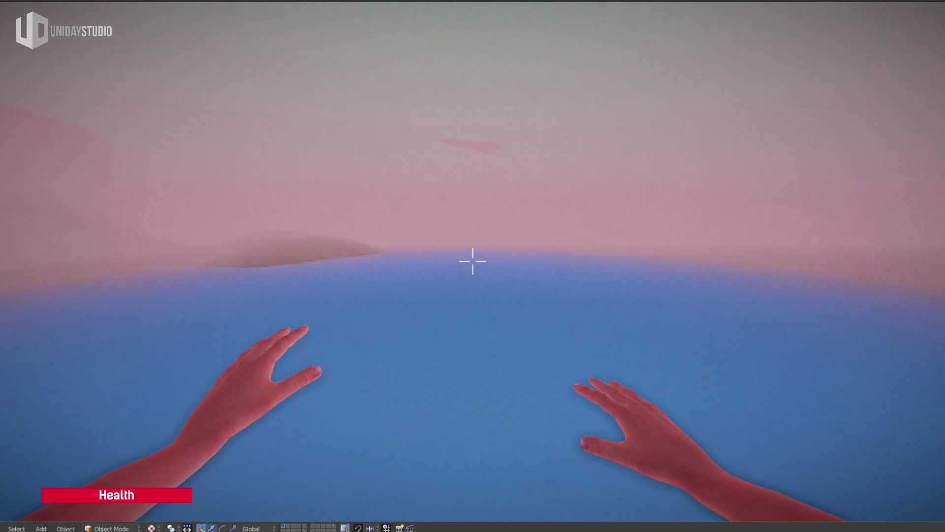
key(w)
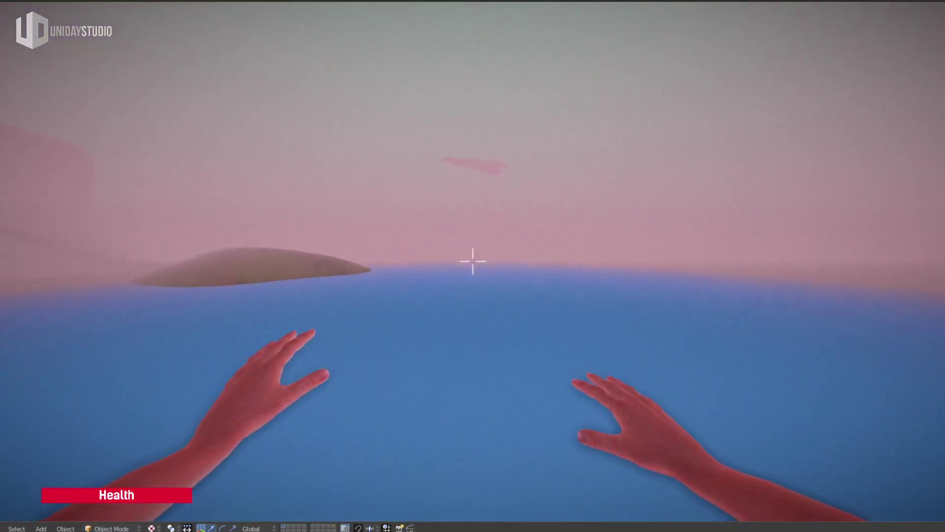
key(w)
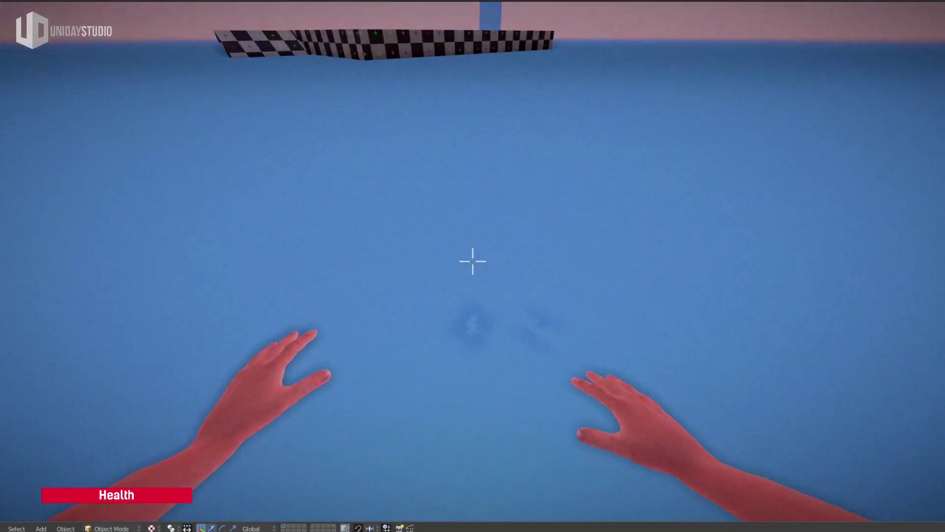
key(w)
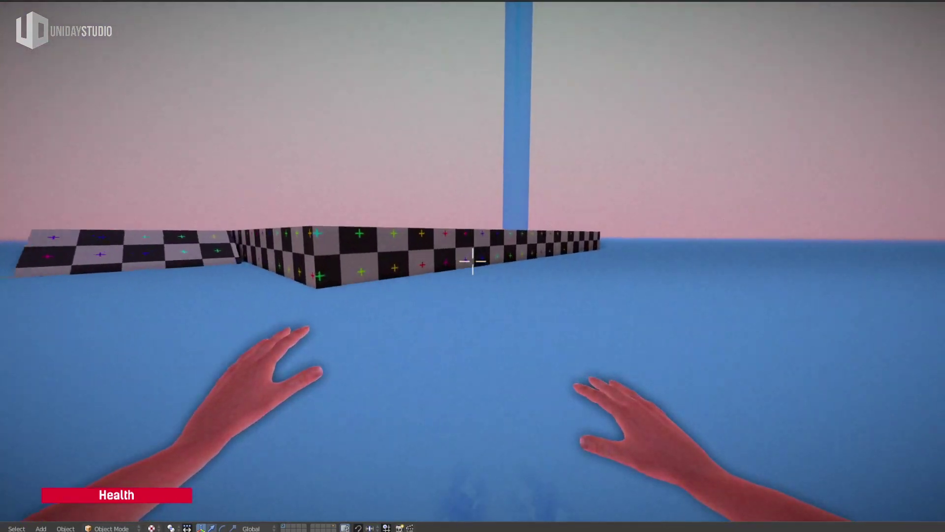
key(space)
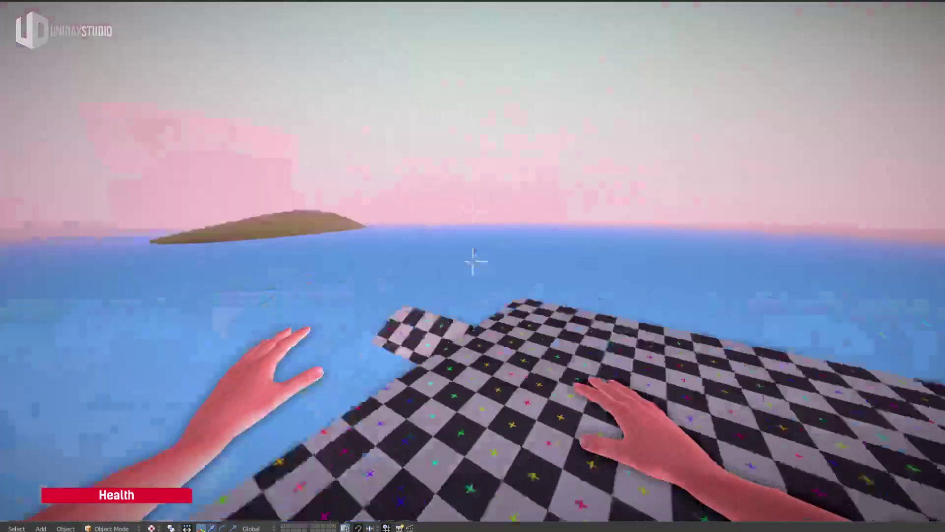
Leave the surface by the blue beam and return to space from the Vernova Zytara Vertrix data screen.
key(w)
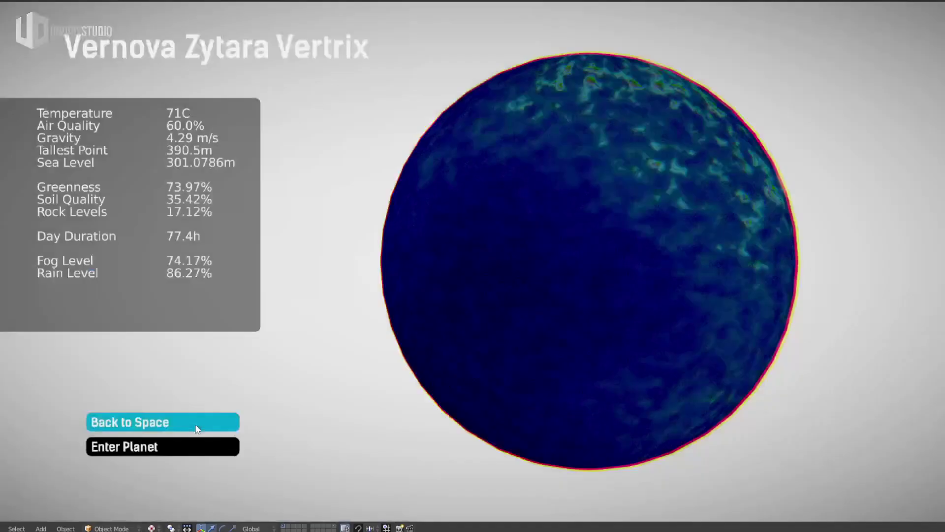
click(194, 423)
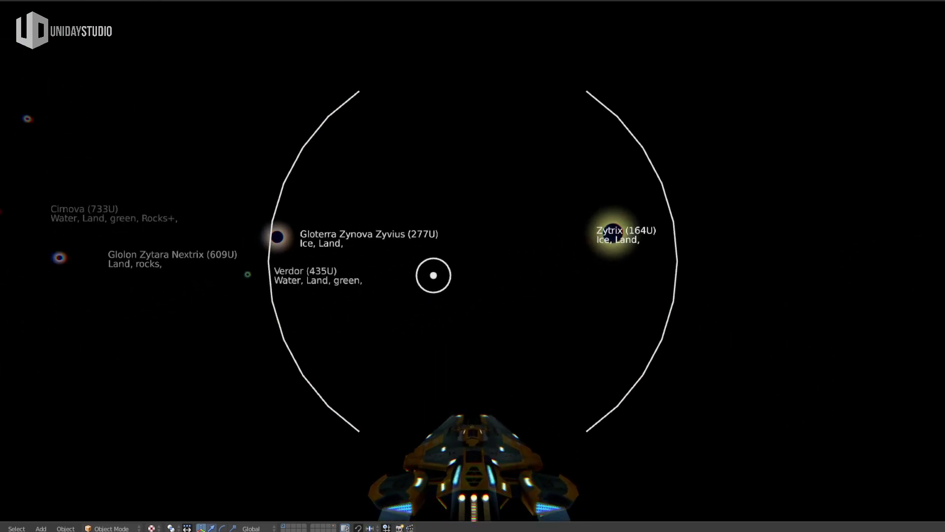
Fly the ship past Gloterra Zynova Zyvius and Glolon Zytara Nextrix toward the planet Cirnova.
key(w)
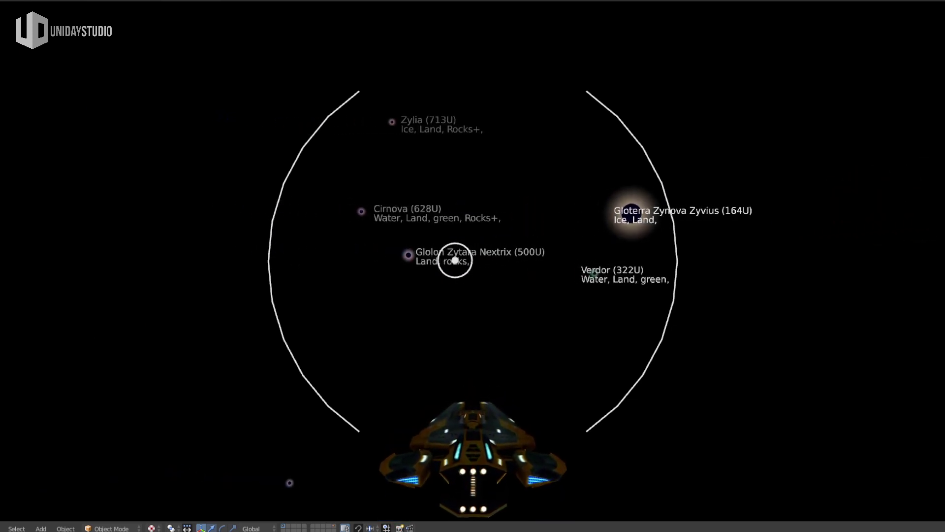
key(w)
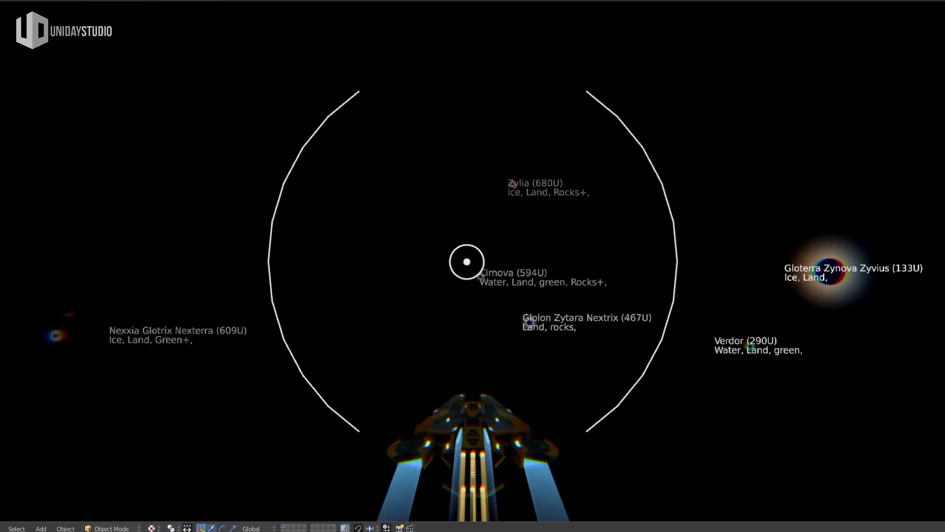
key(w)
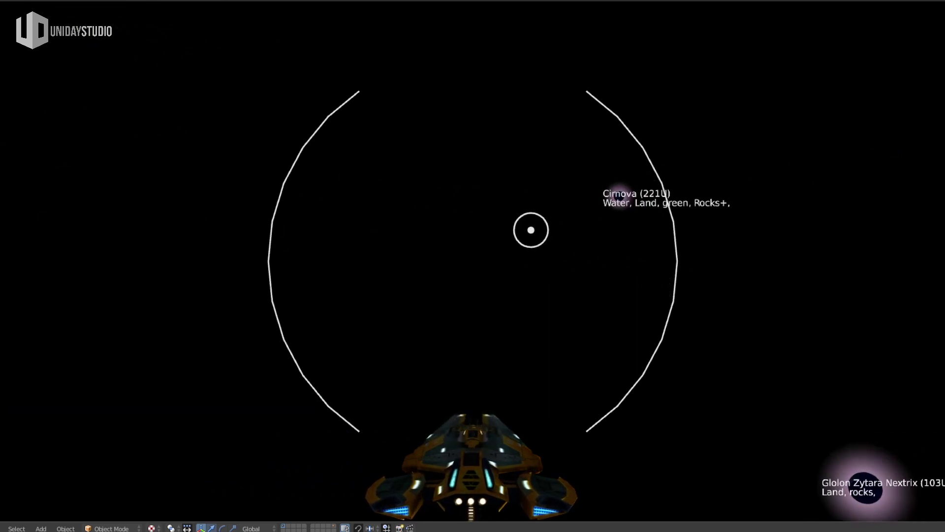
key(w)
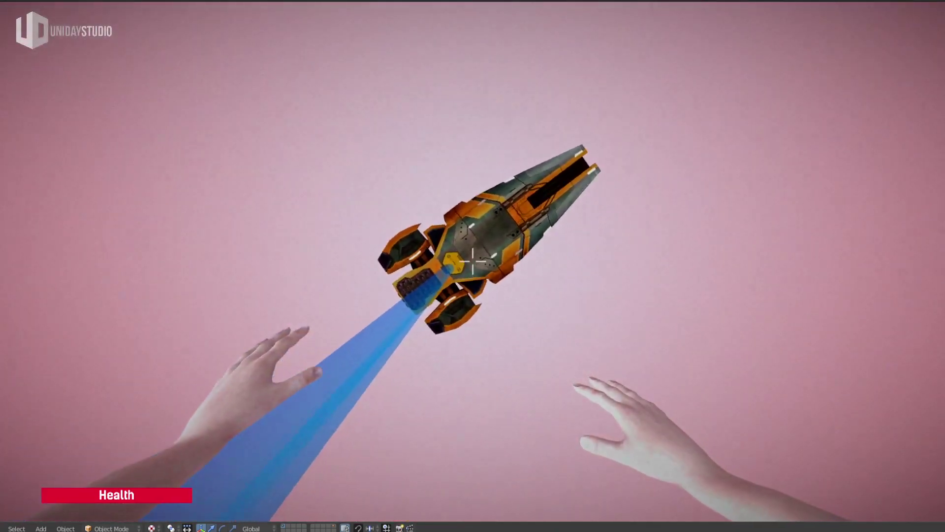
Cross the checkered landing platform and step off onto the cracked brown hillside with the green tree.
key(w)
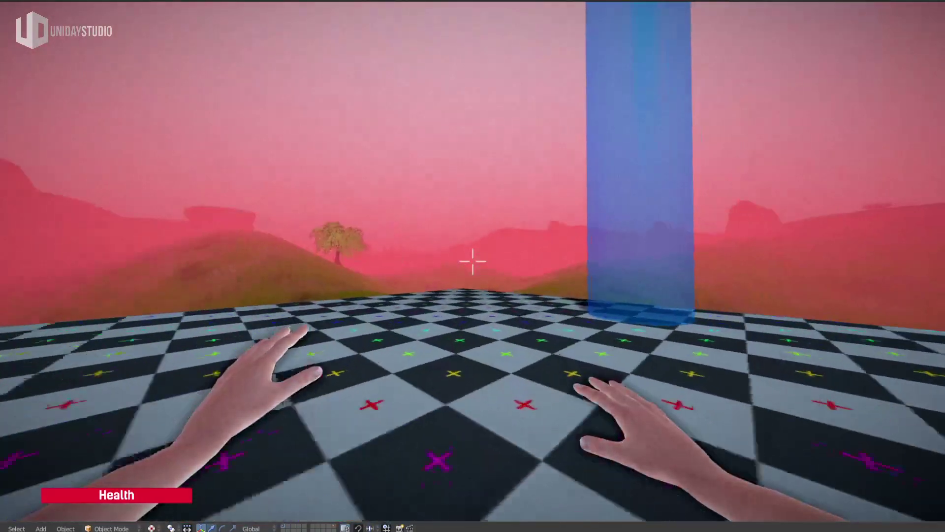
key(w)
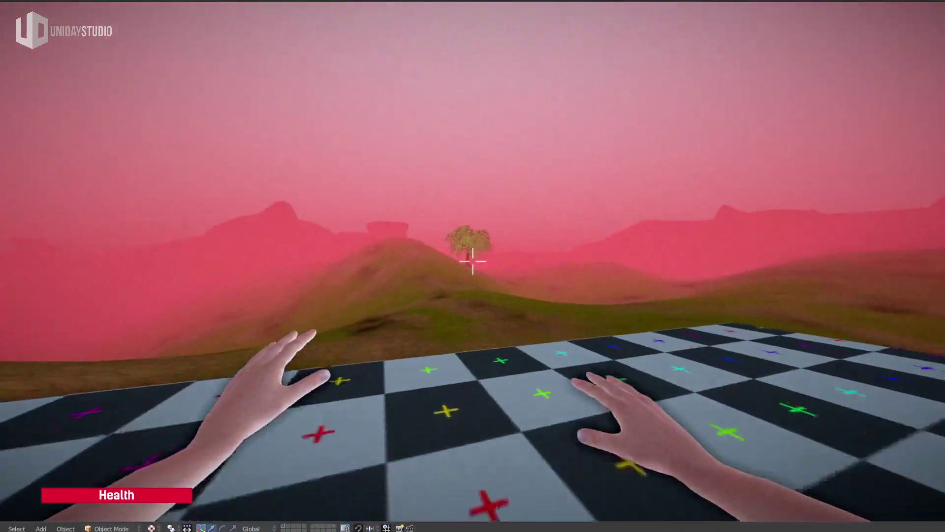
key(w)
key(w)
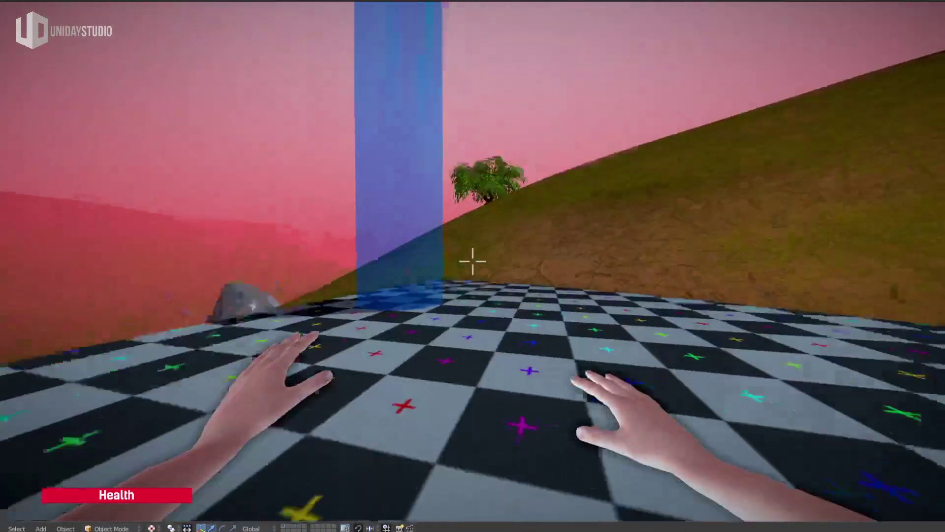
key(w)
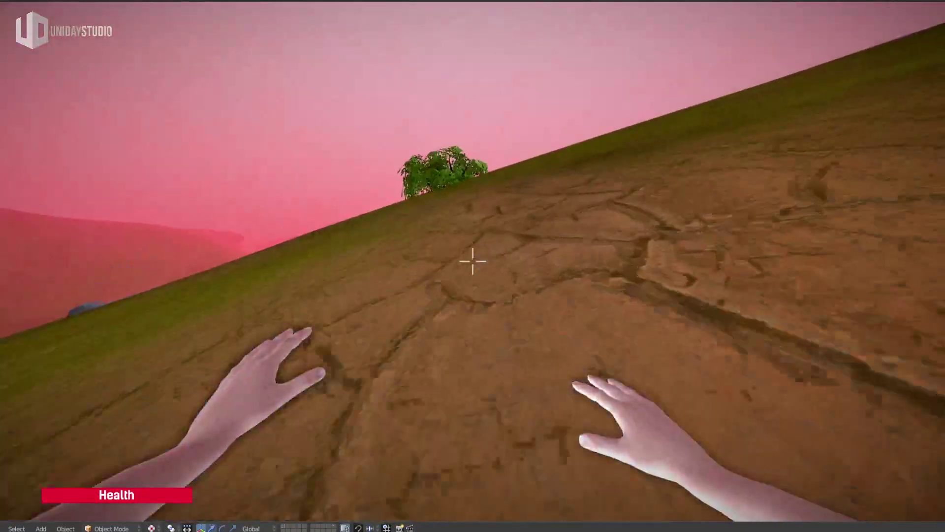
Climb the grassy slope to the drooping green tree with the grey rock behind its trunk.
key(w)
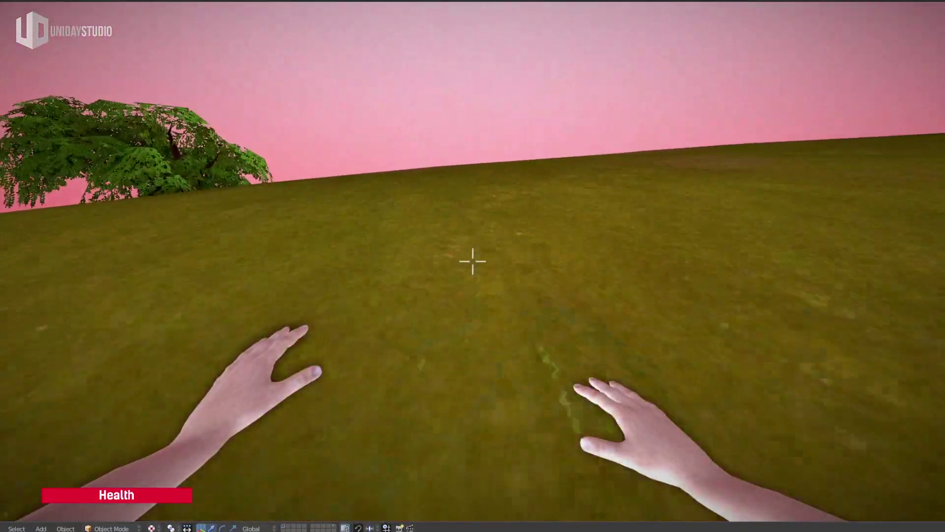
key(w)
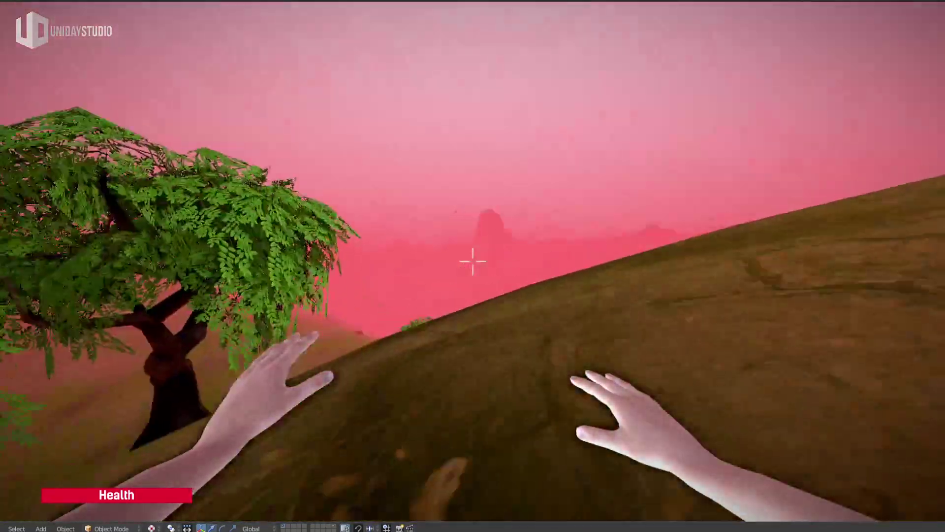
key(w)
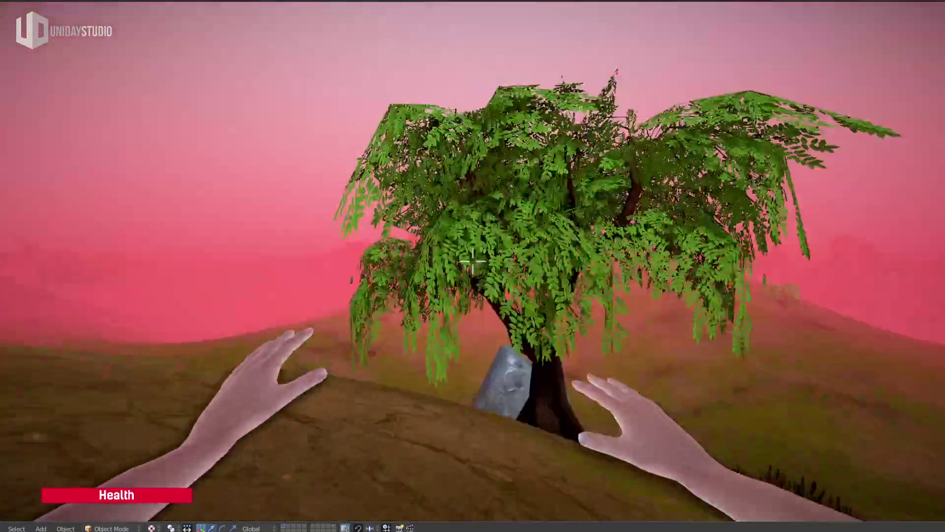
key(w)
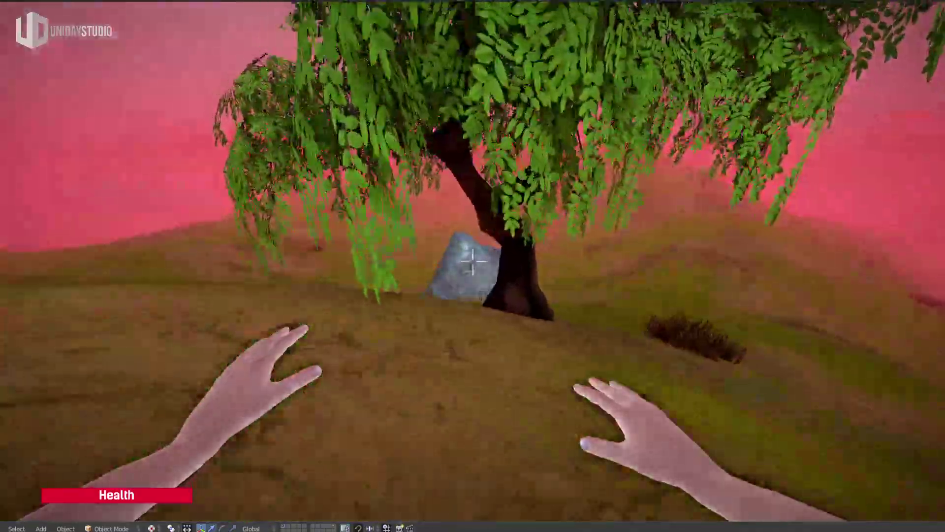
key(w)
key(w)
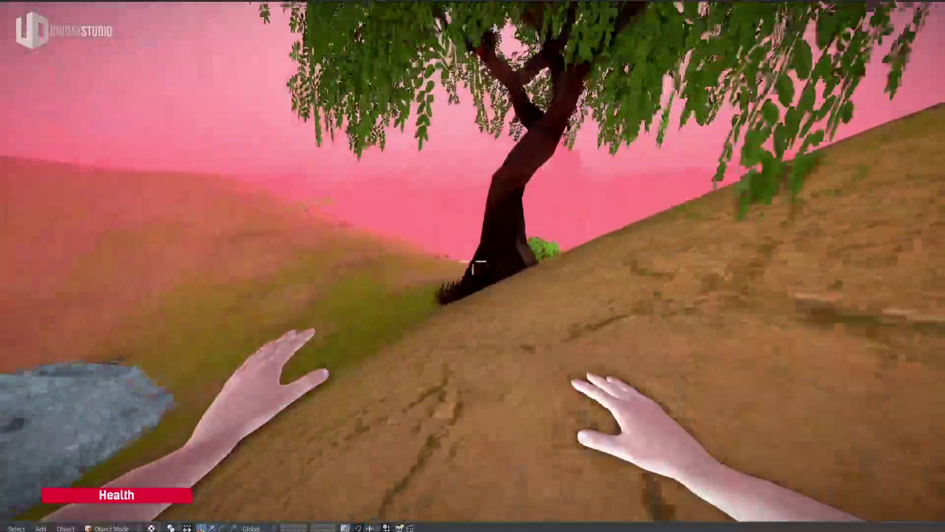
Walk up to the tree trunk and look up through the canopy toward the hovering ship.
key(w)
key(w)
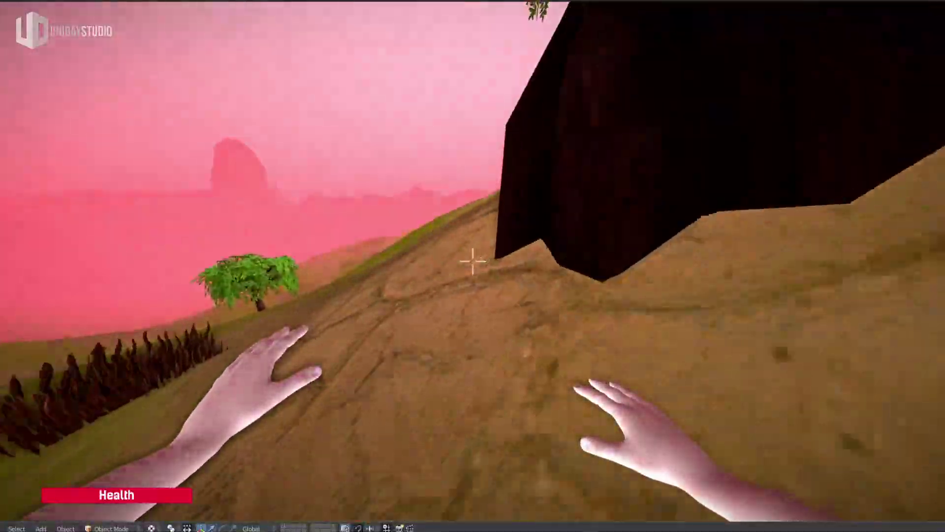
key(w)
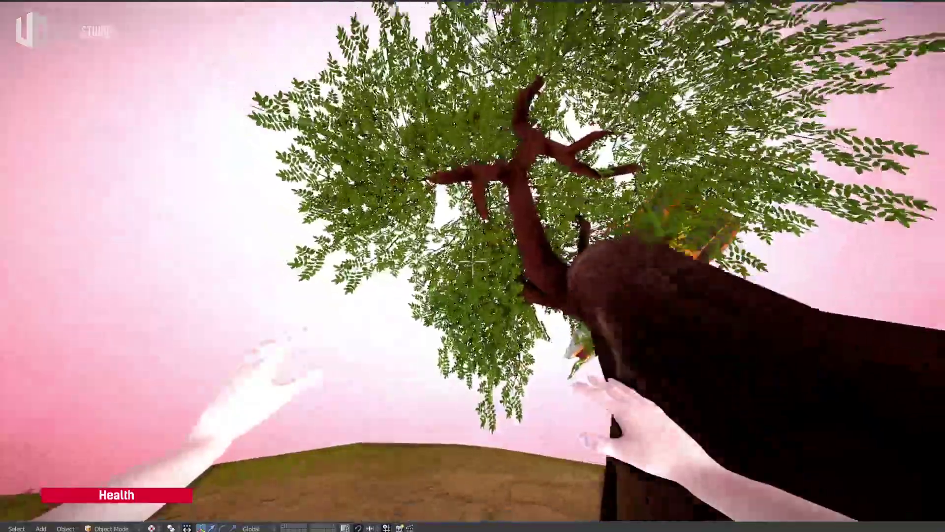
key(d)
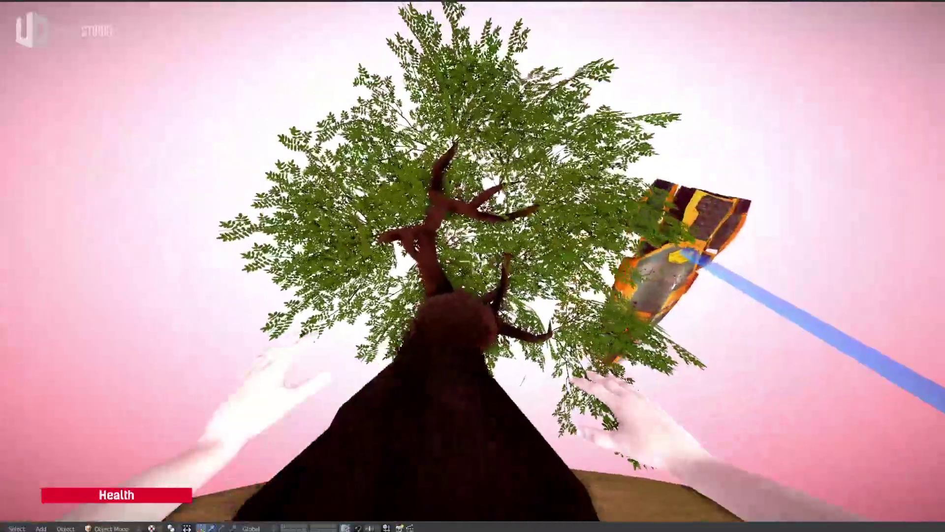
Launch a checkered monkey head over the hillside and walk past the next tree toward the stacked grass-topped rocks.
key(w)
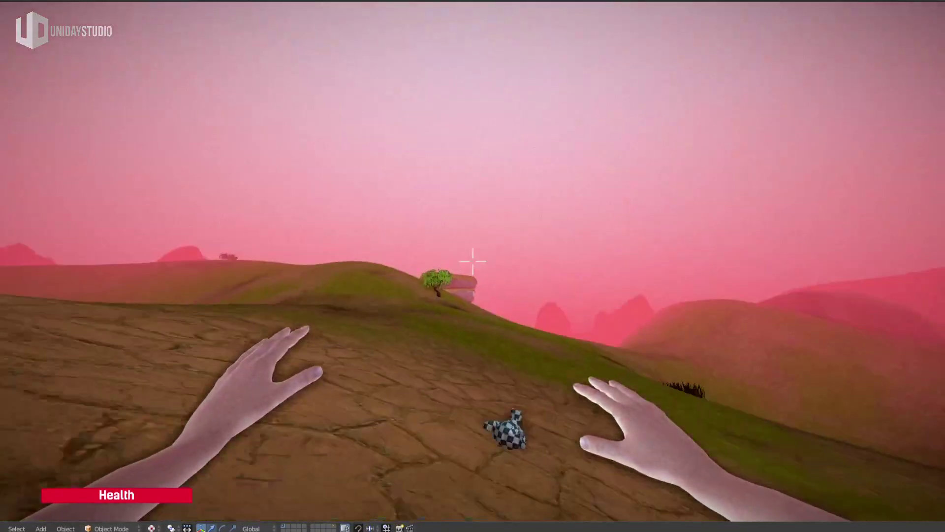
click(473, 261)
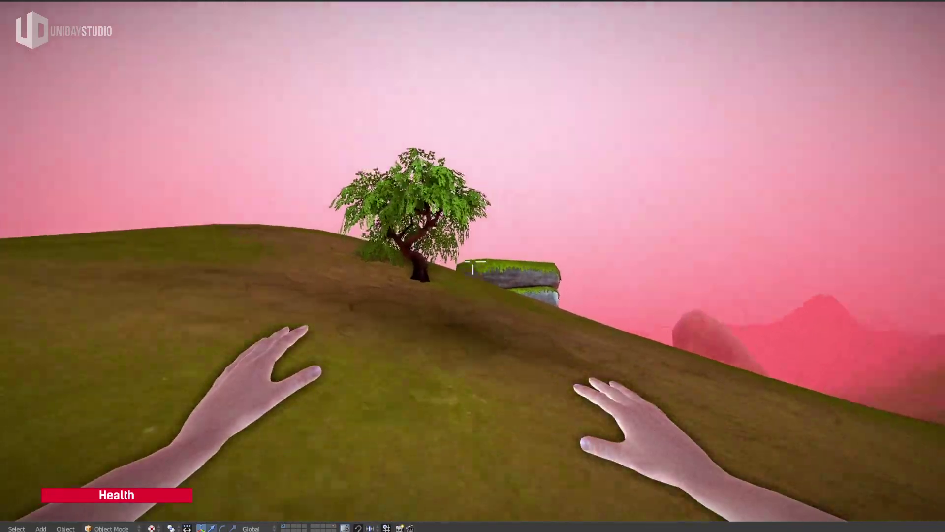
key(w)
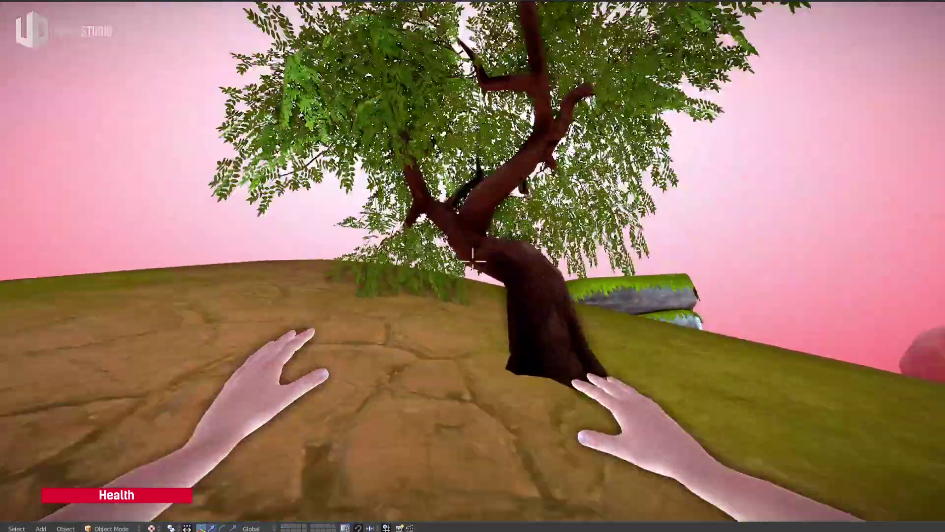
key(w)
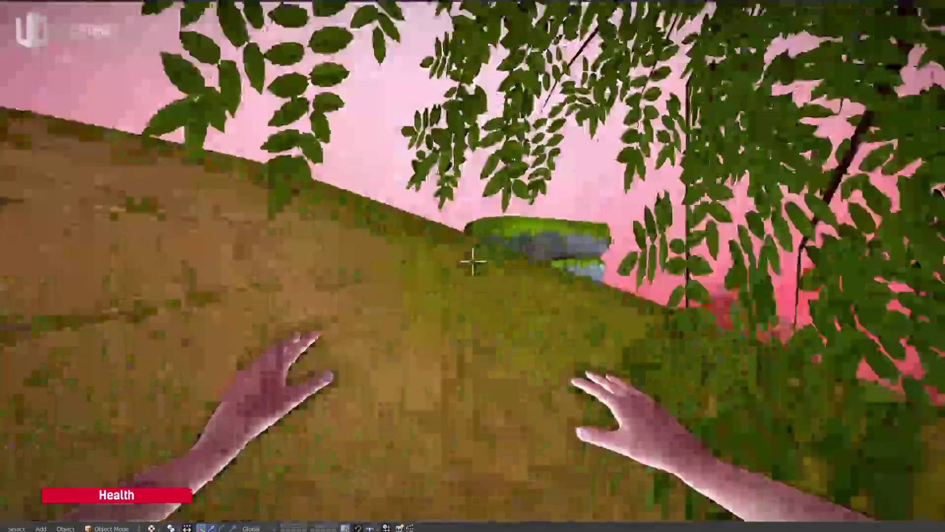
key(w)
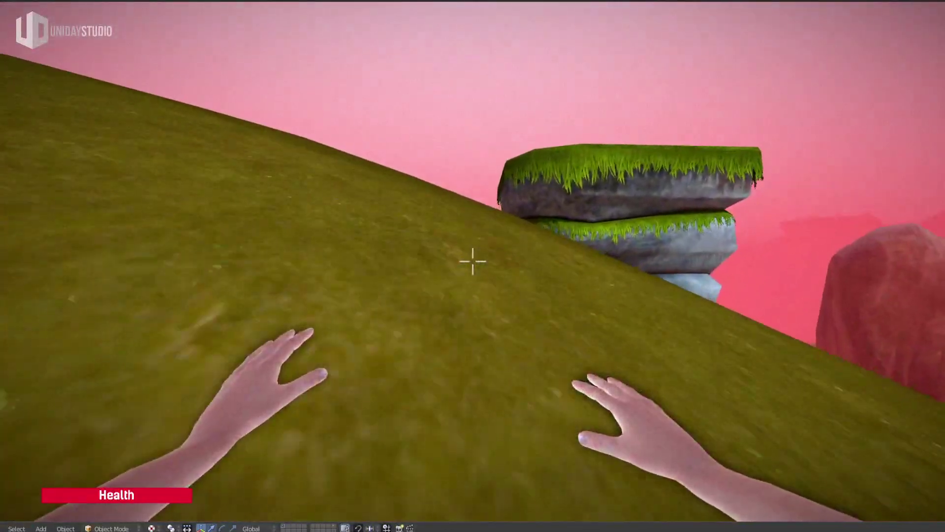
Reach the stacked grass-topped rocks, get on top of them and cross the grassy surface.
key(w)
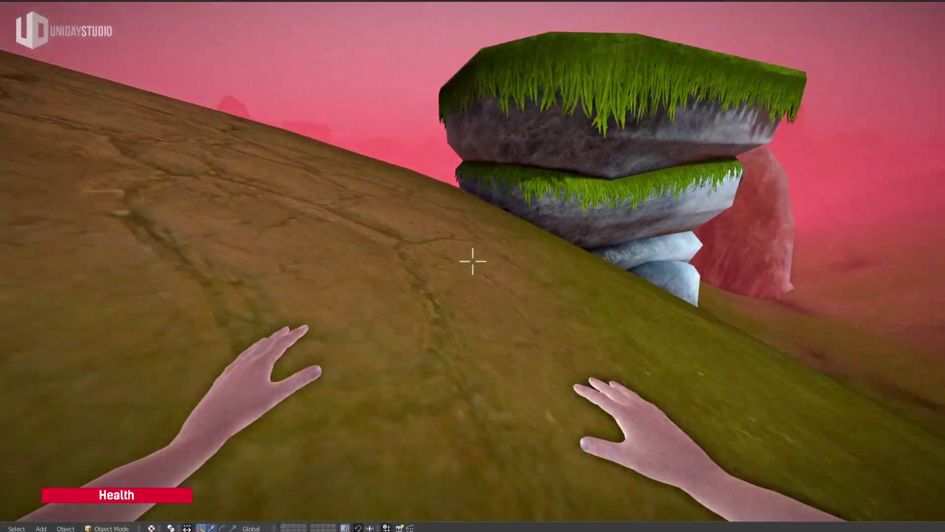
key(w)
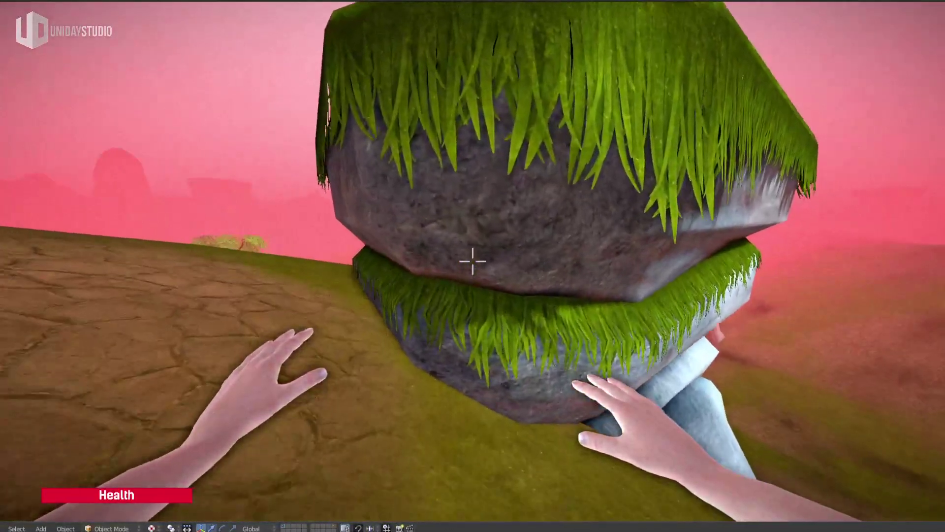
key(w)
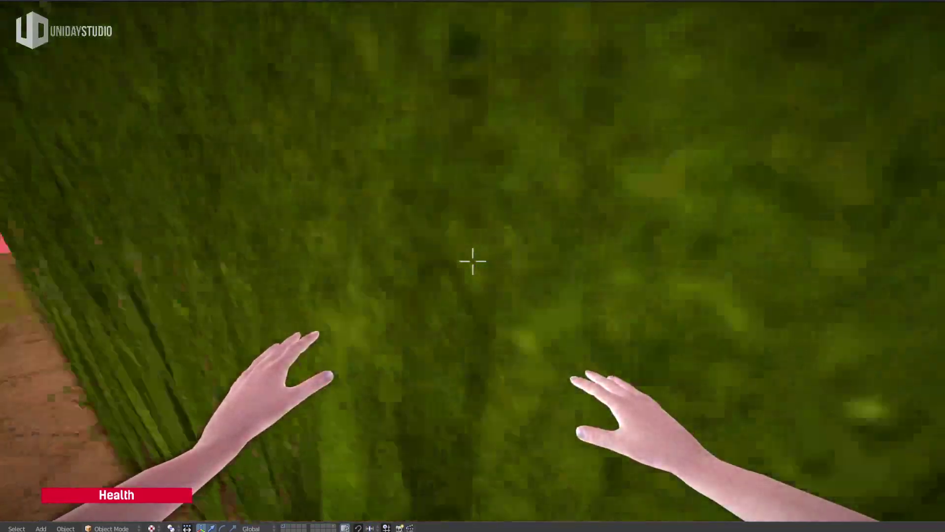
key(w)
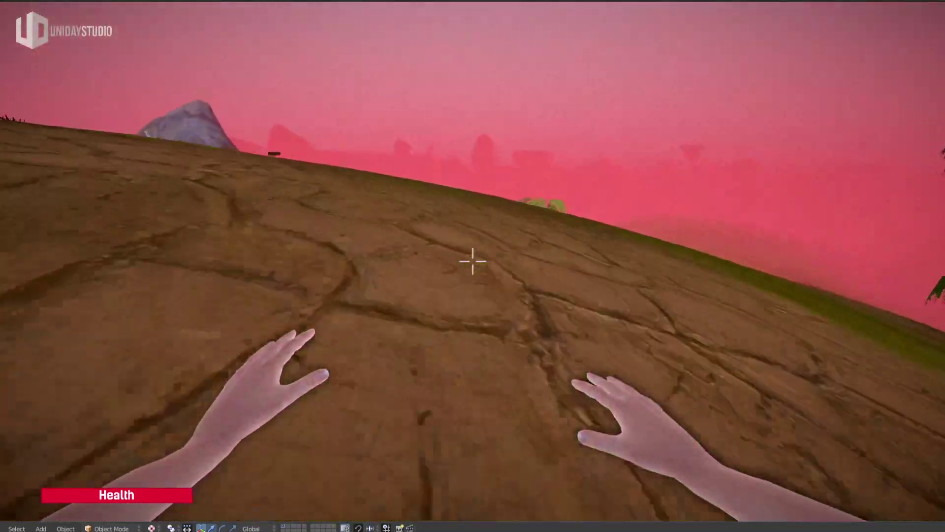
key(w)
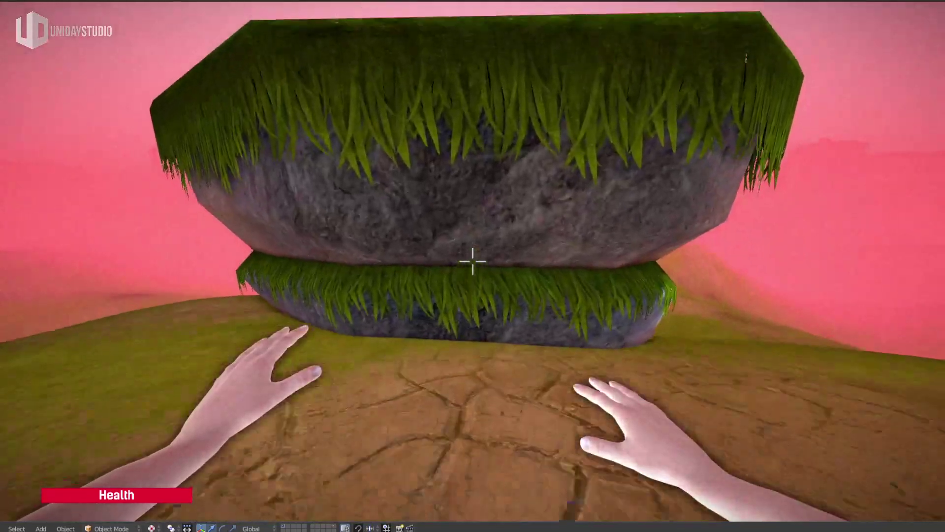
key(w)
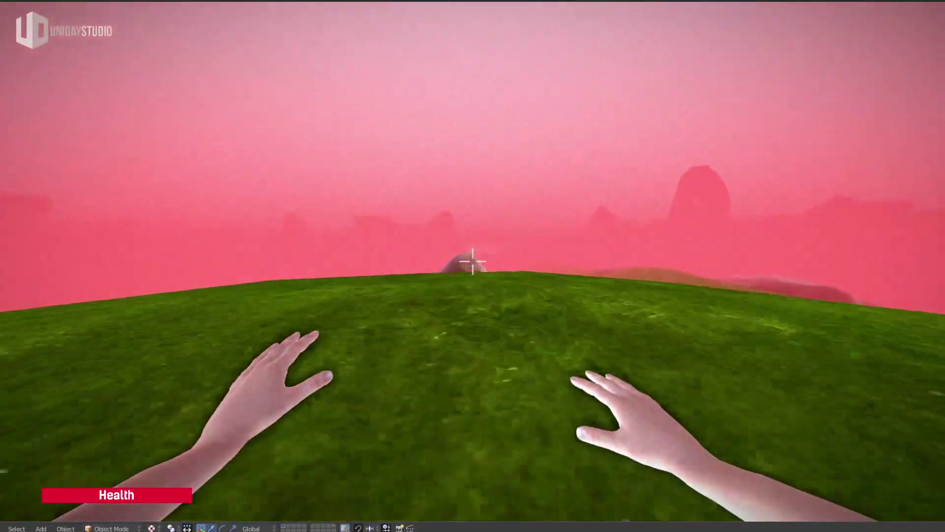
key(w)
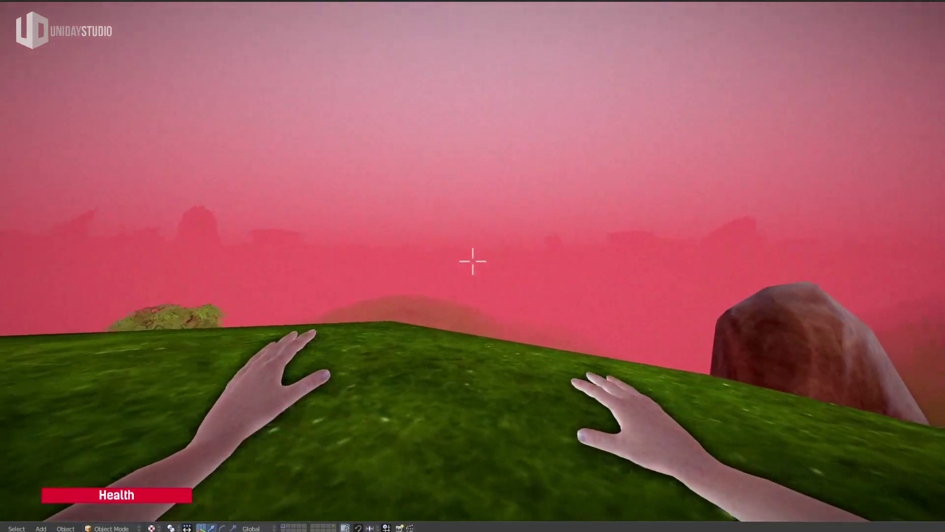
Face the distant hovering ship from the rock's edge and copy a screenshot of the whole game view to the clipboard.
key(s)
key(w)
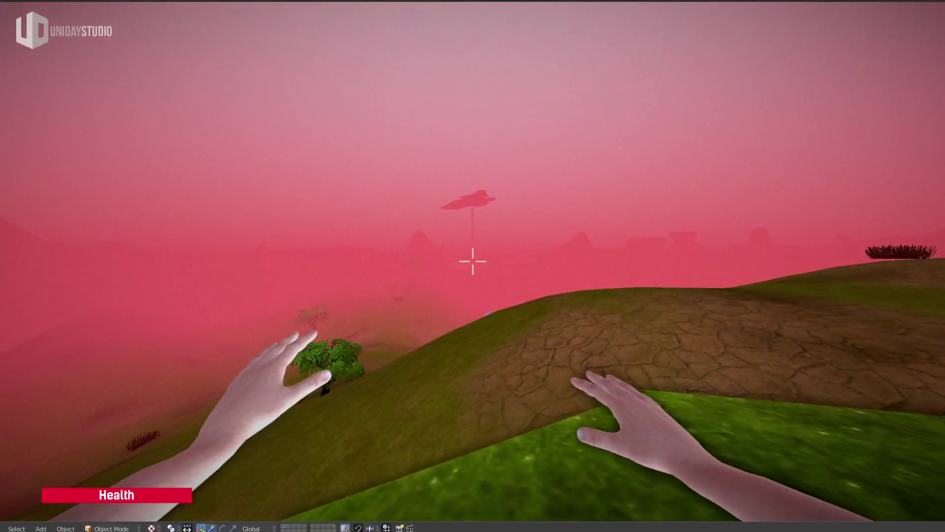
key(Print)
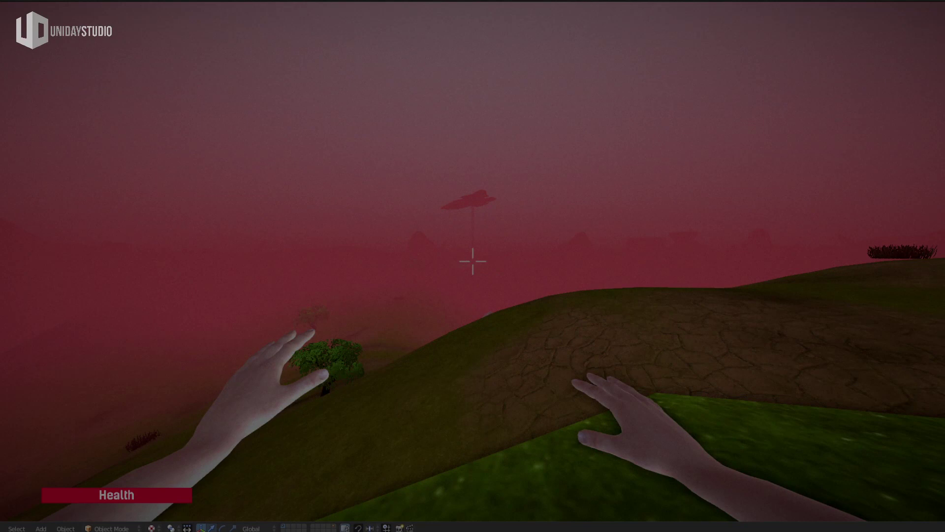
drag(0, 3, 943, 528)
key(ctrl+c)
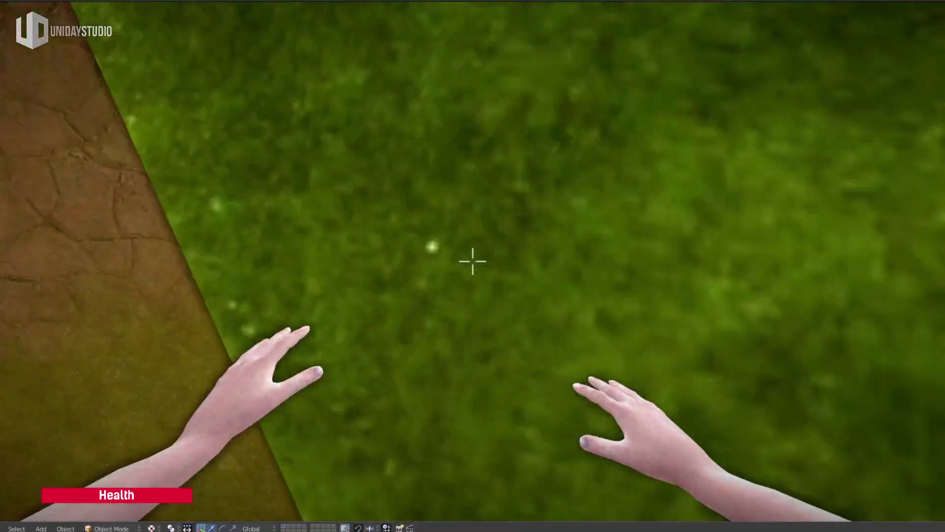
Launch several checkered monkey heads across the grassy rock top toward the cracked brown hillside.
click(472, 261)
click(473, 261)
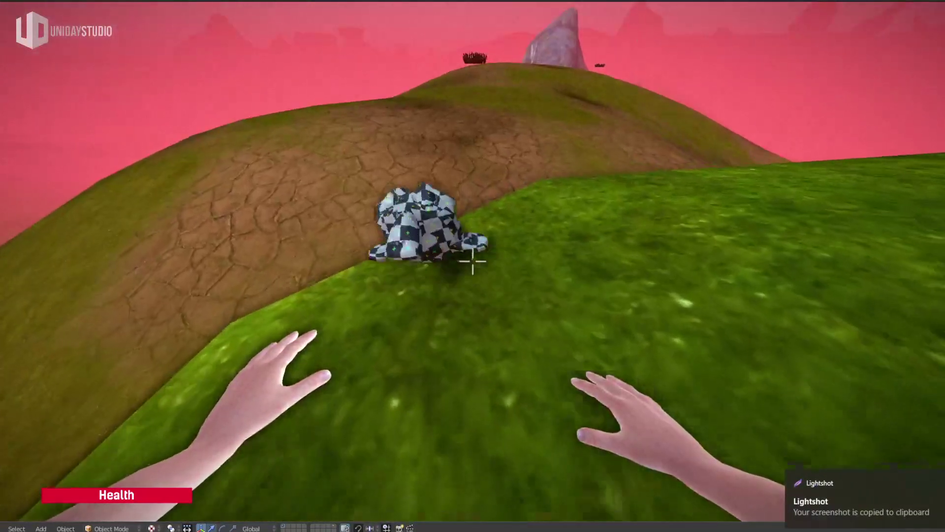
click(473, 260)
click(473, 261)
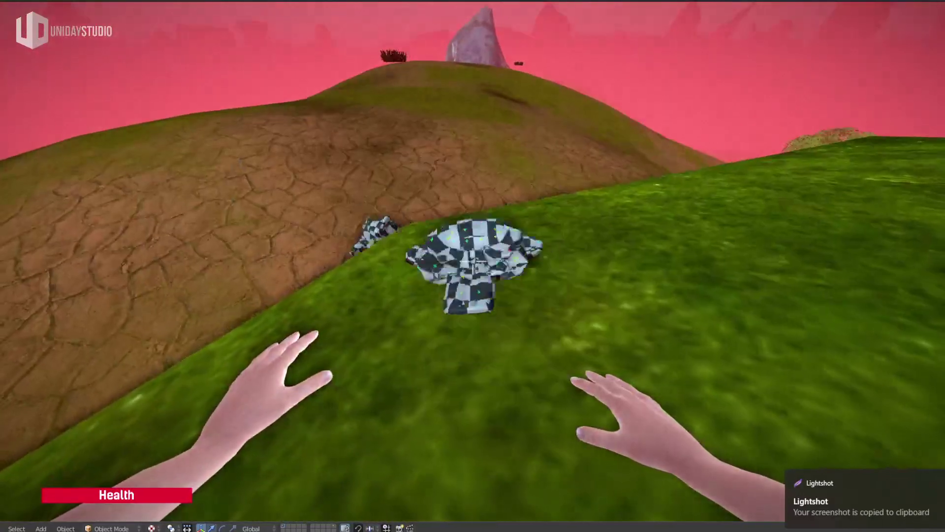
click(472, 261)
click(473, 261)
Jump from the grassy rock top toward the cracked slope and launch two more checkered monkey heads.
key(w)
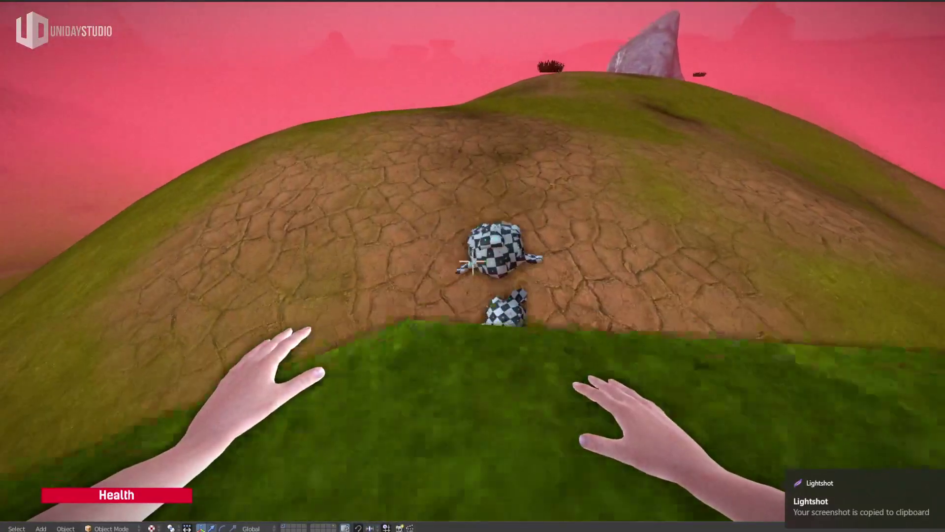
key(space)
click(472, 261)
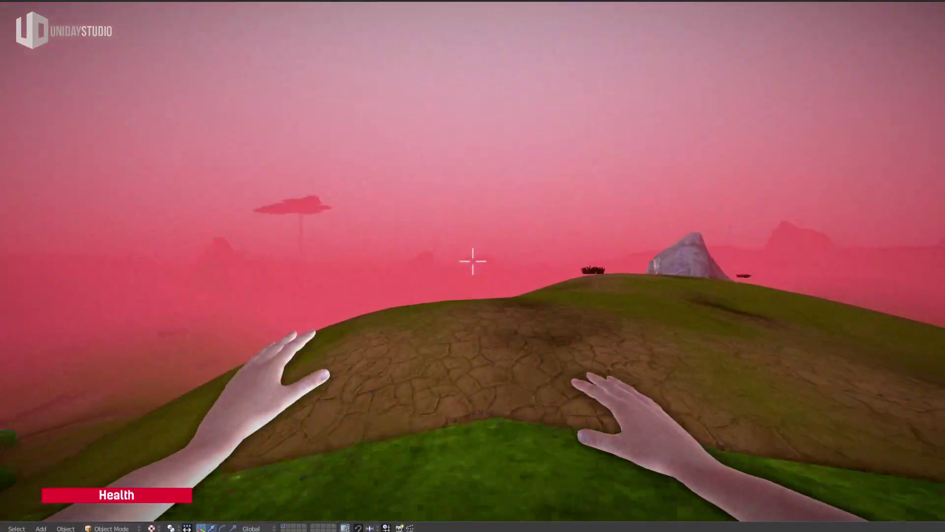
click(472, 261)
key(Escape)
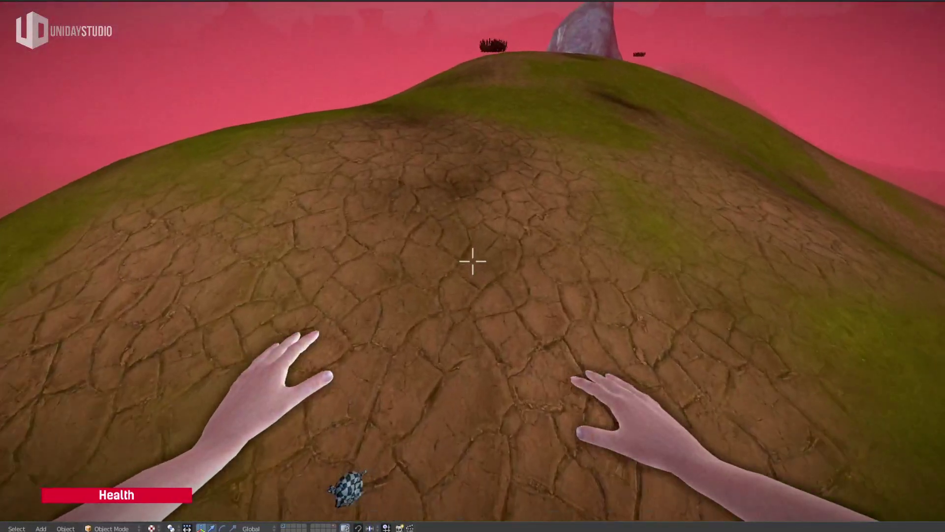